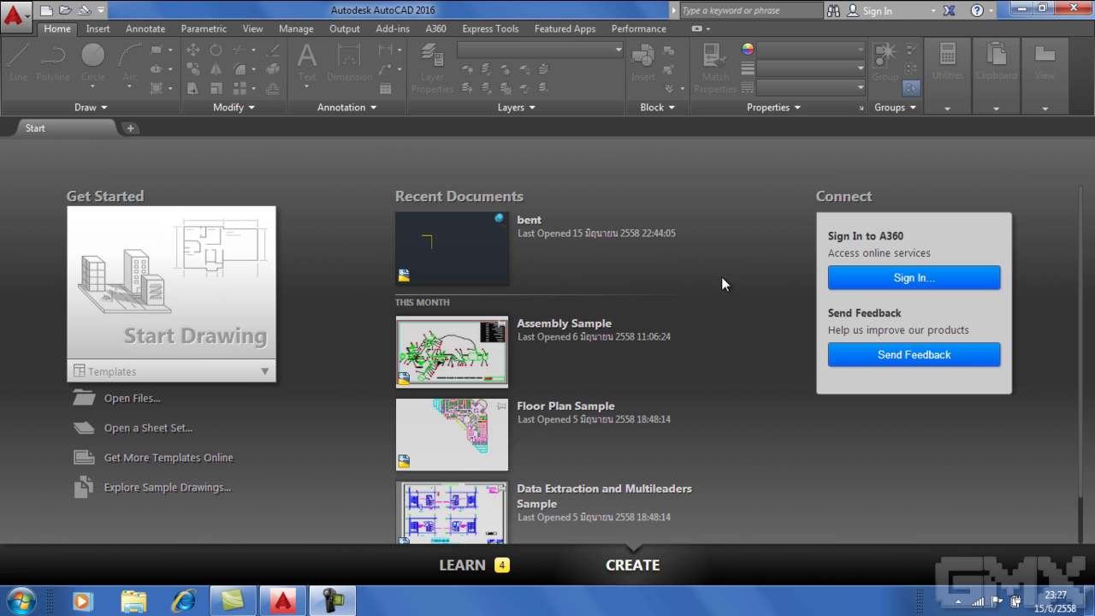
From the Start tab, open the bent drawing in the Autodesk folder
click(335, 602)
click(1018, 526)
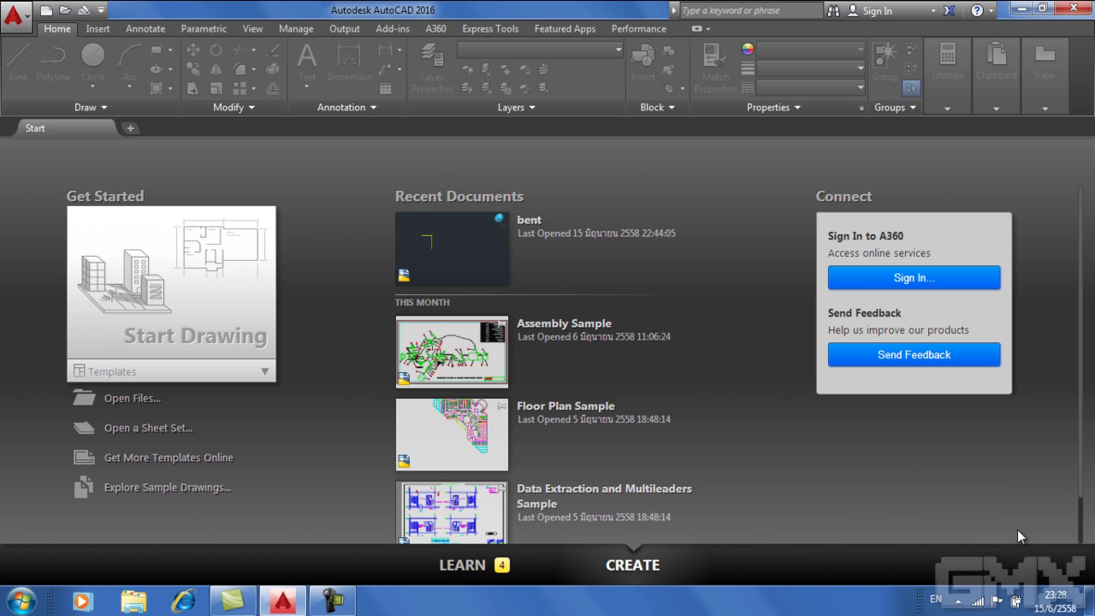
click(334, 601)
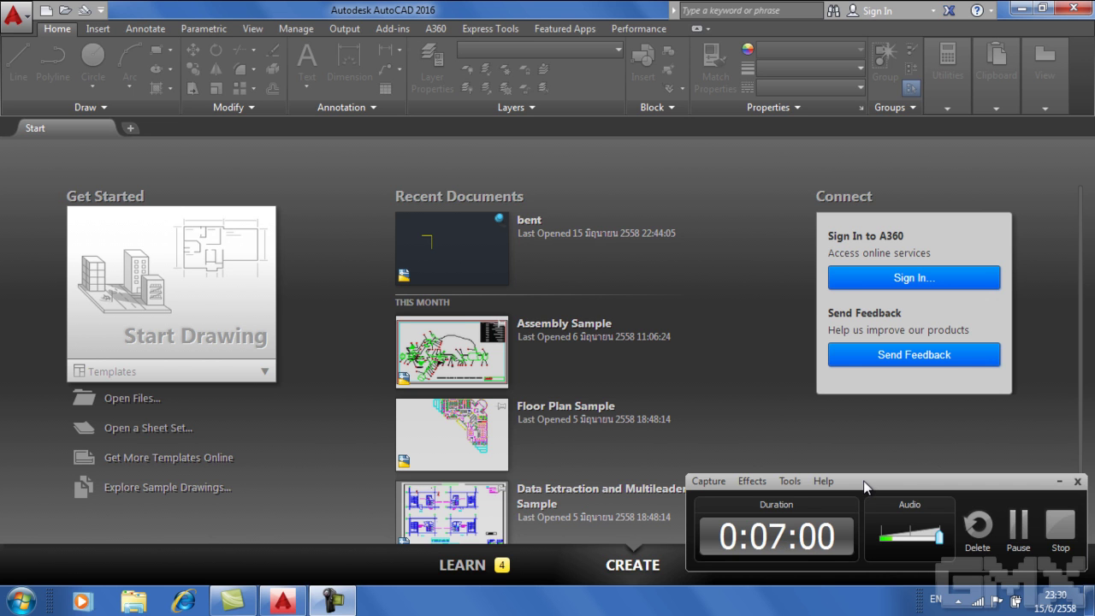
click(1030, 539)
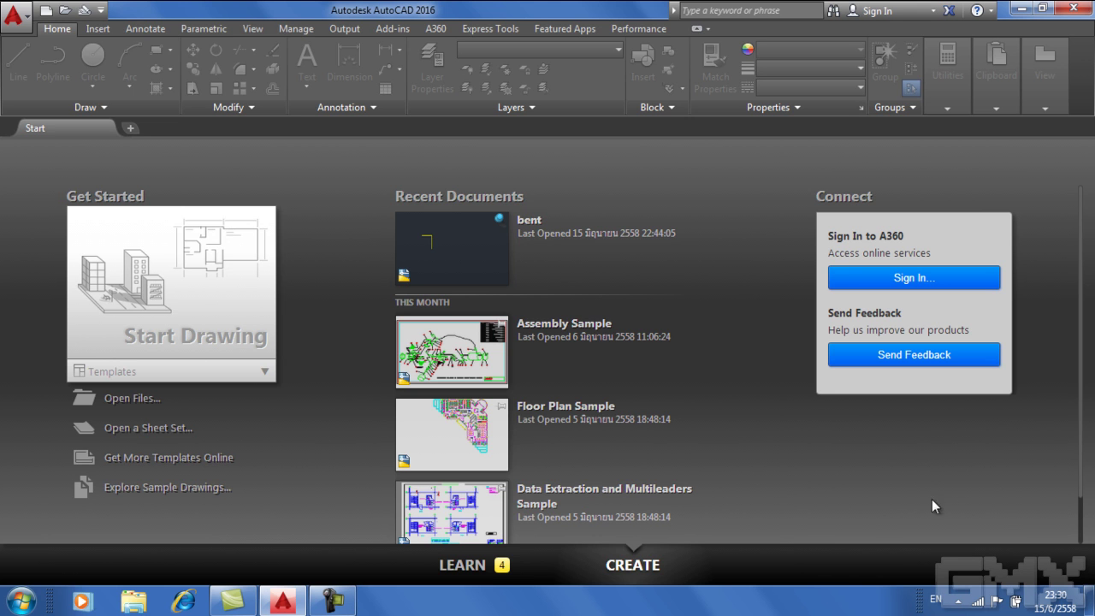
click(333, 601)
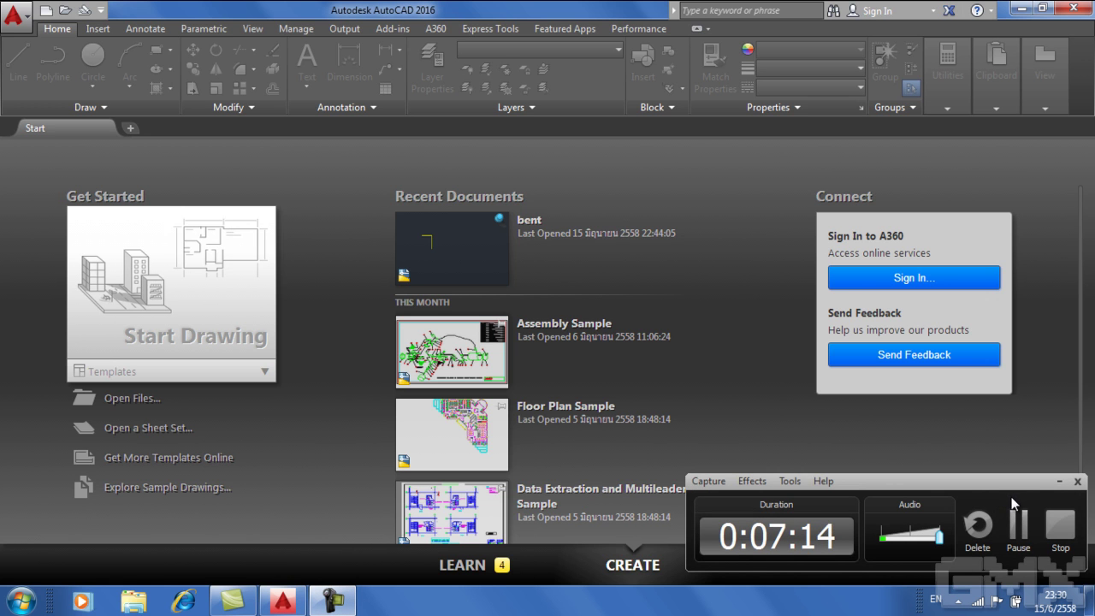
click(1058, 482)
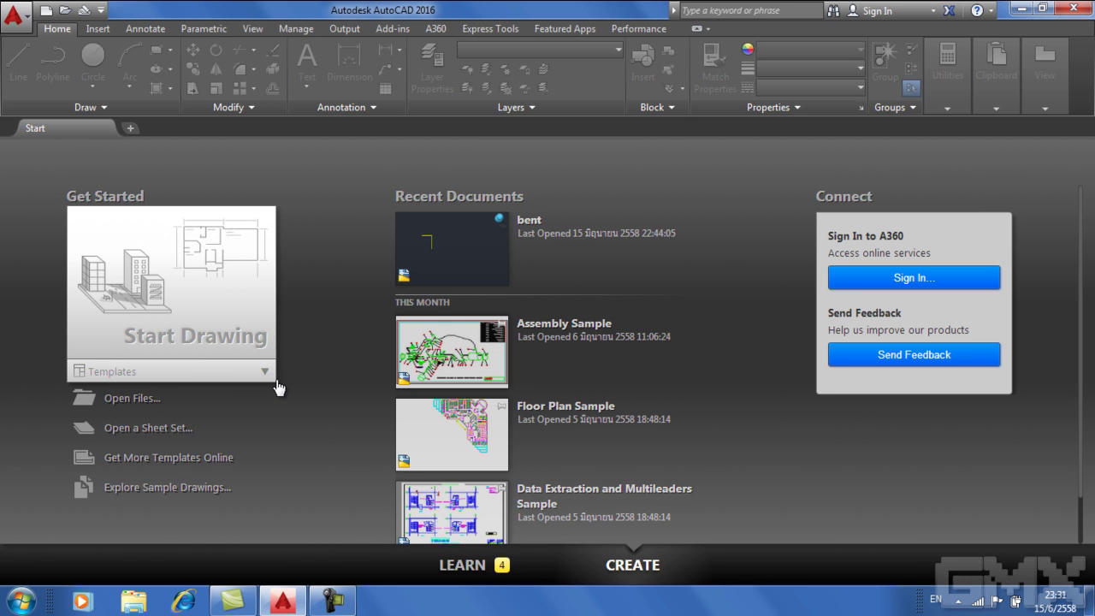
click(143, 402)
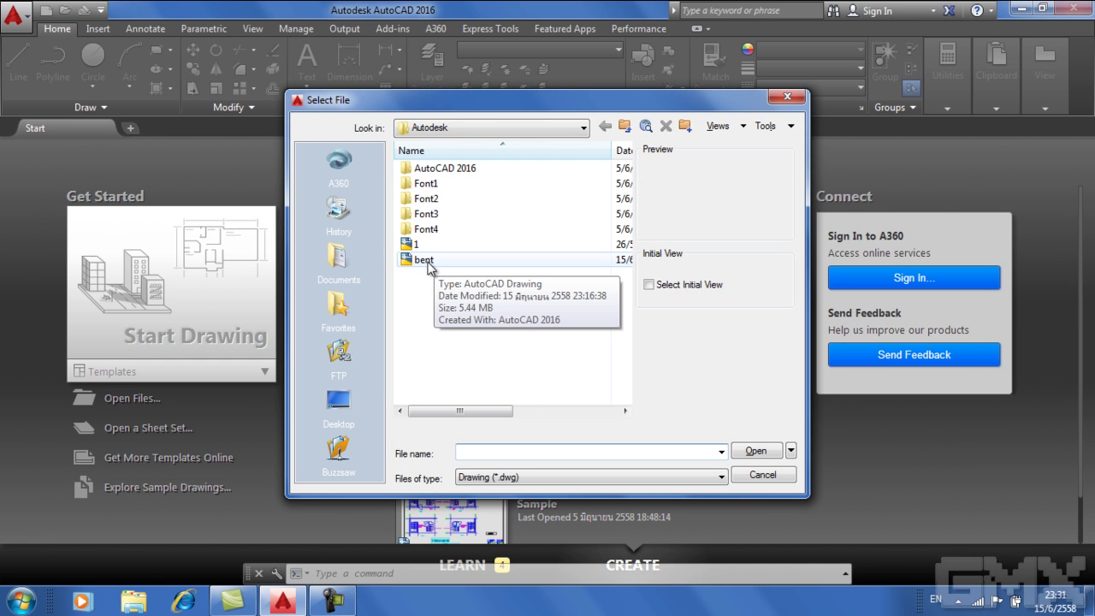
click(428, 268)
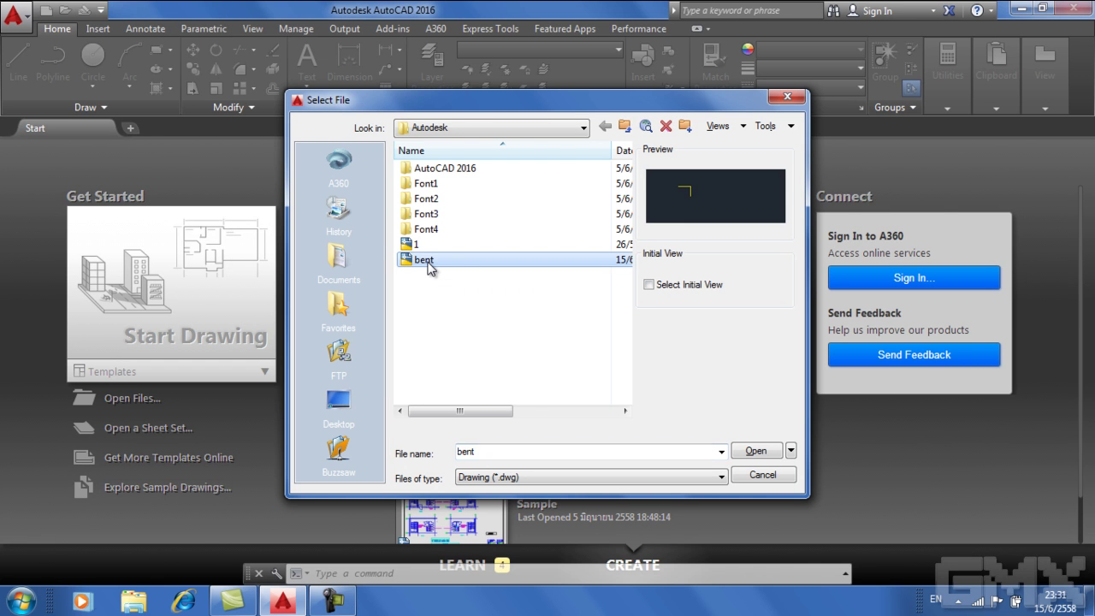
double_click(429, 268)
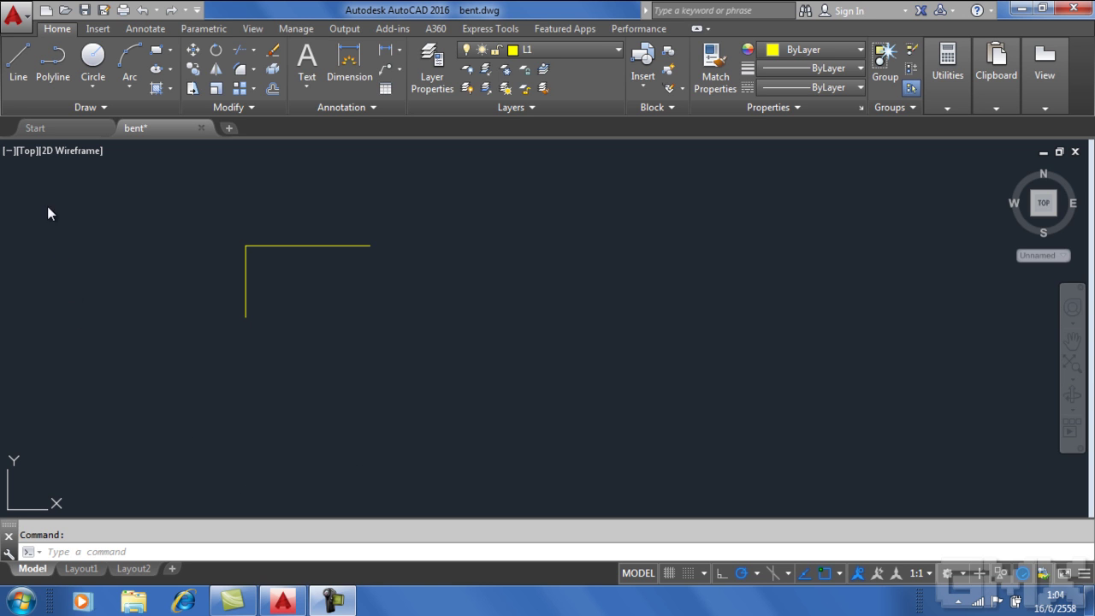
Show the application menu's New and Open submenus and the recent documents list, including bent.dwg
click(14, 16)
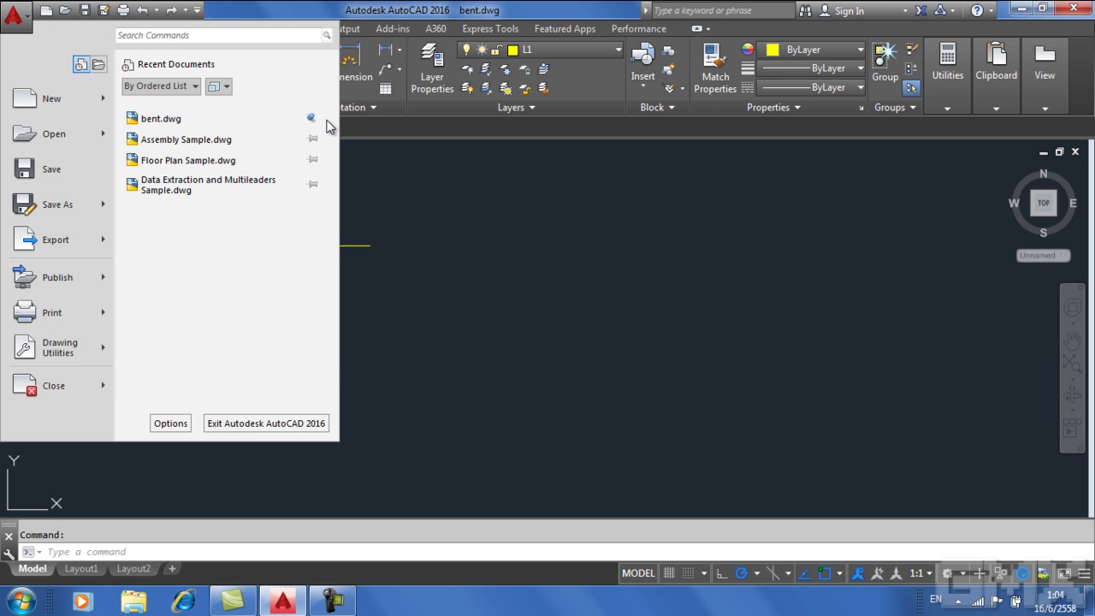
mouse_move(107, 103)
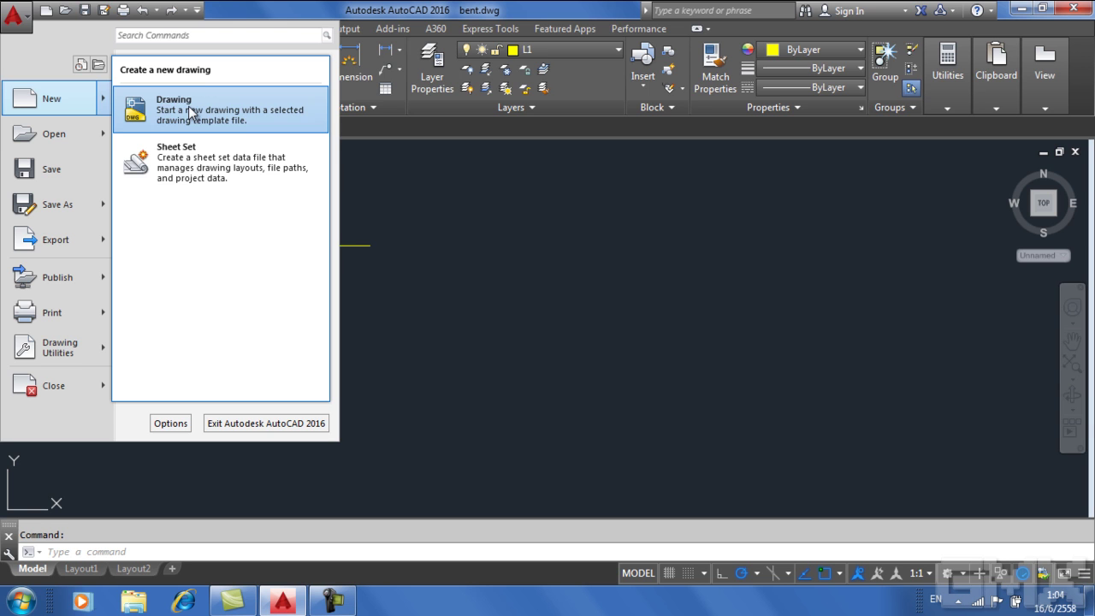
mouse_move(73, 139)
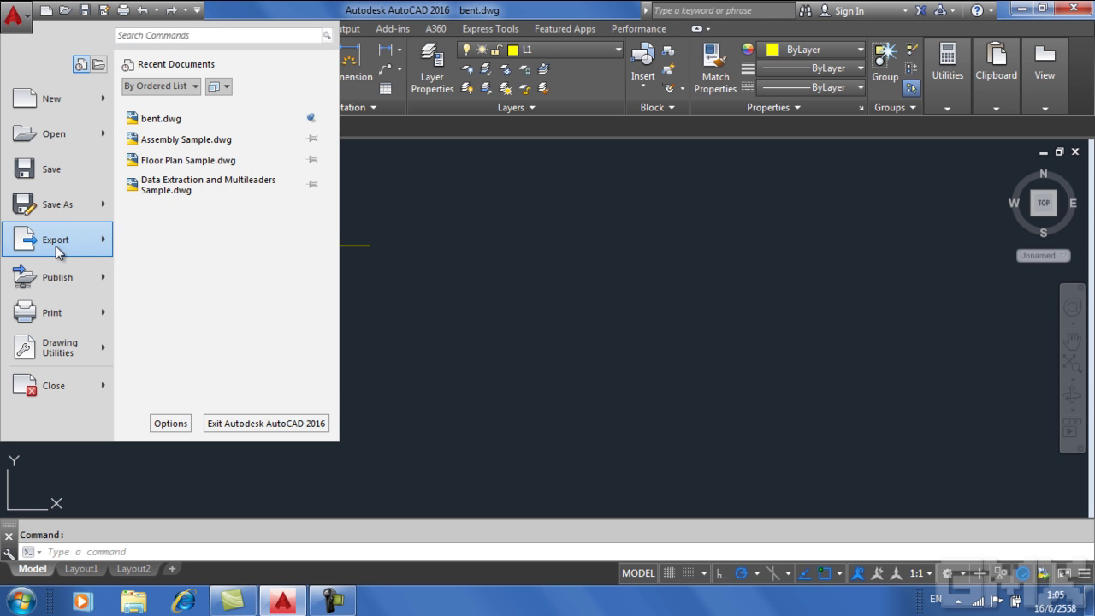
mouse_move(55, 249)
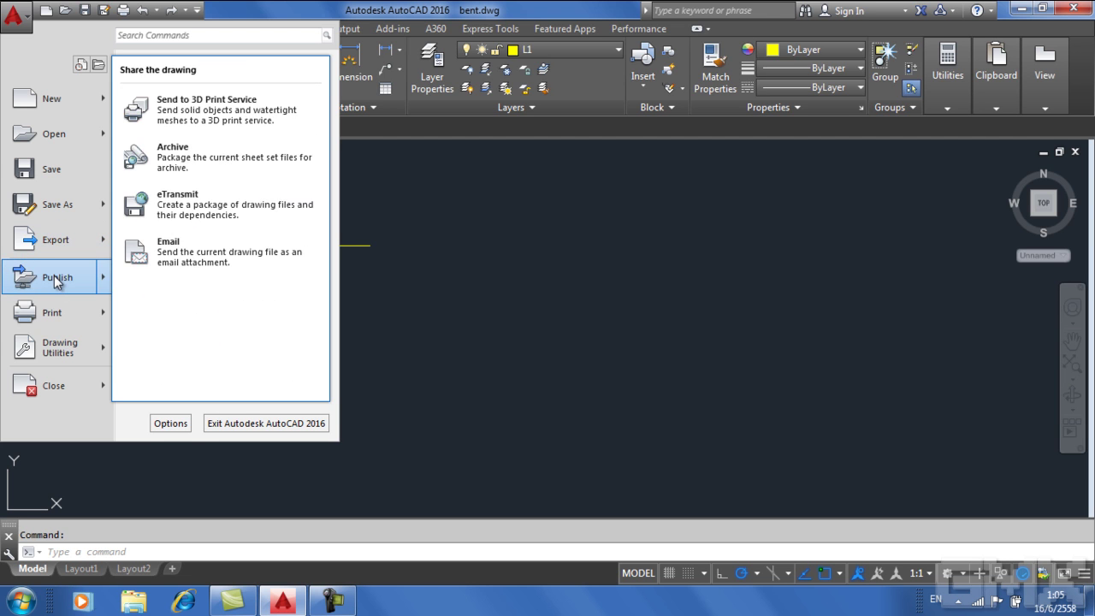
mouse_move(57, 312)
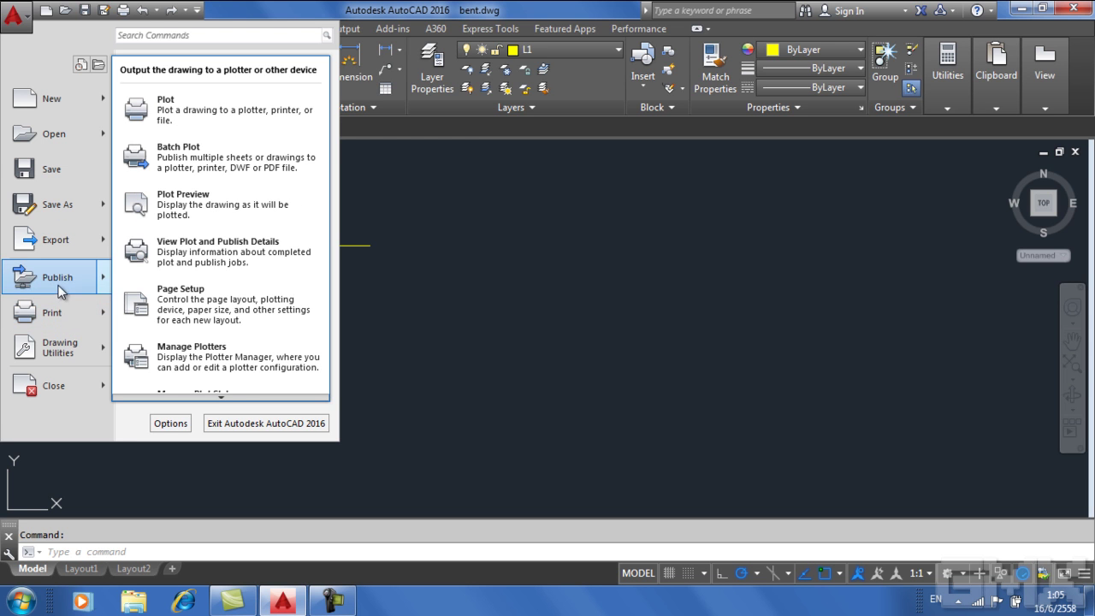
mouse_move(58, 285)
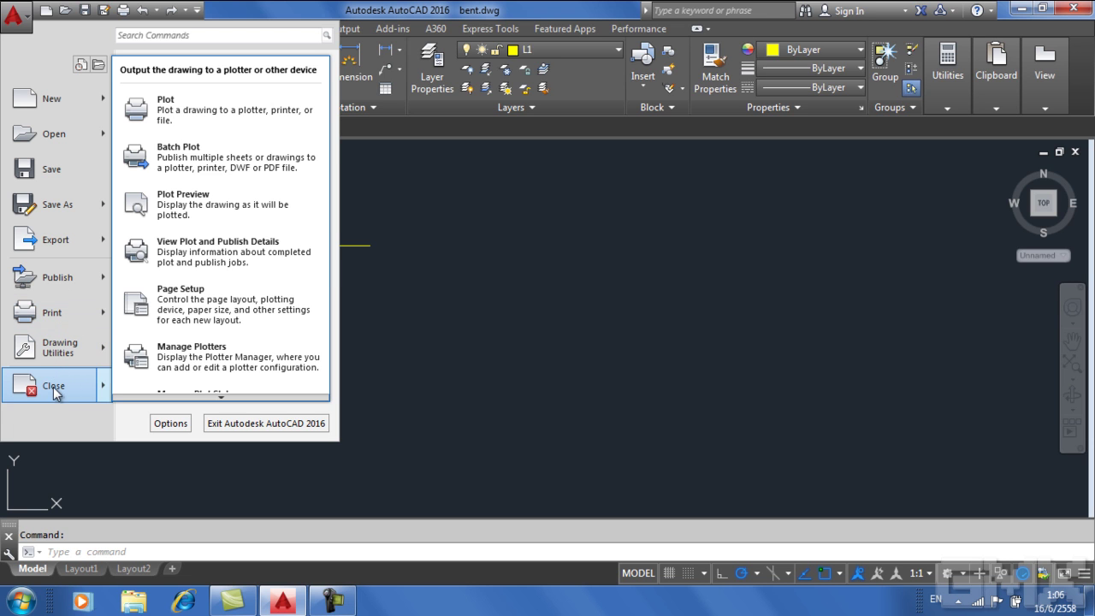
mouse_move(53, 392)
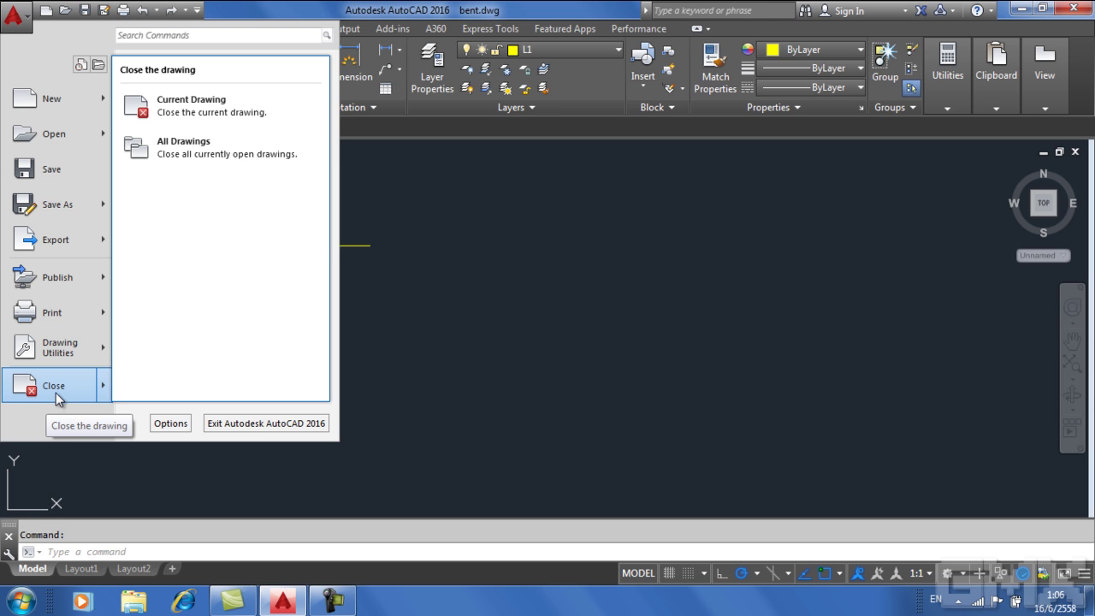
click(450, 295)
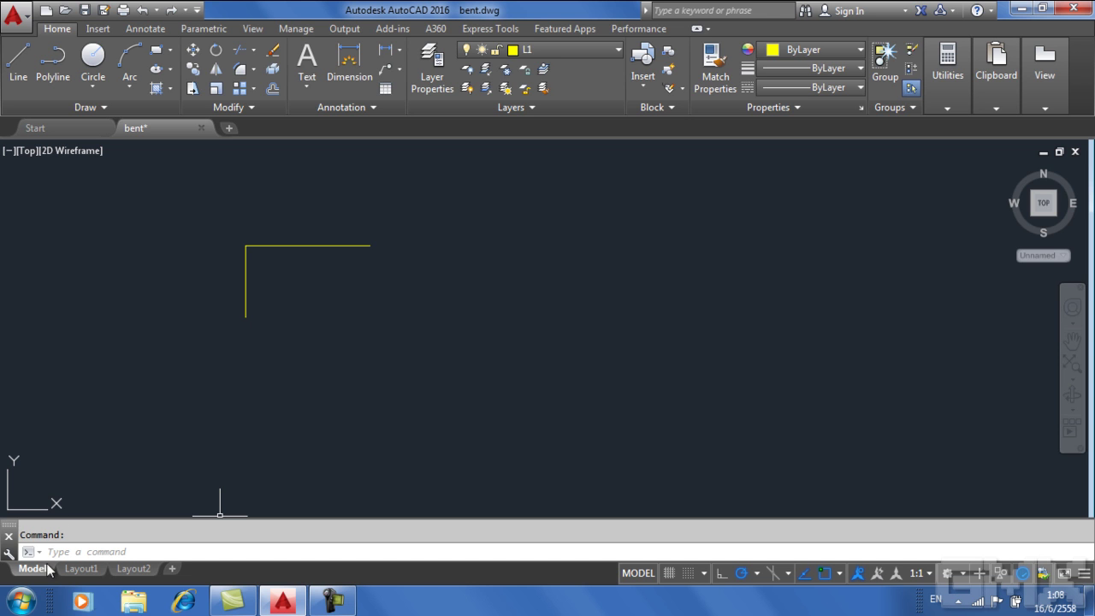
Start the LINE command from the command line so it prompts for a first point
click(92, 552)
text(1ine)
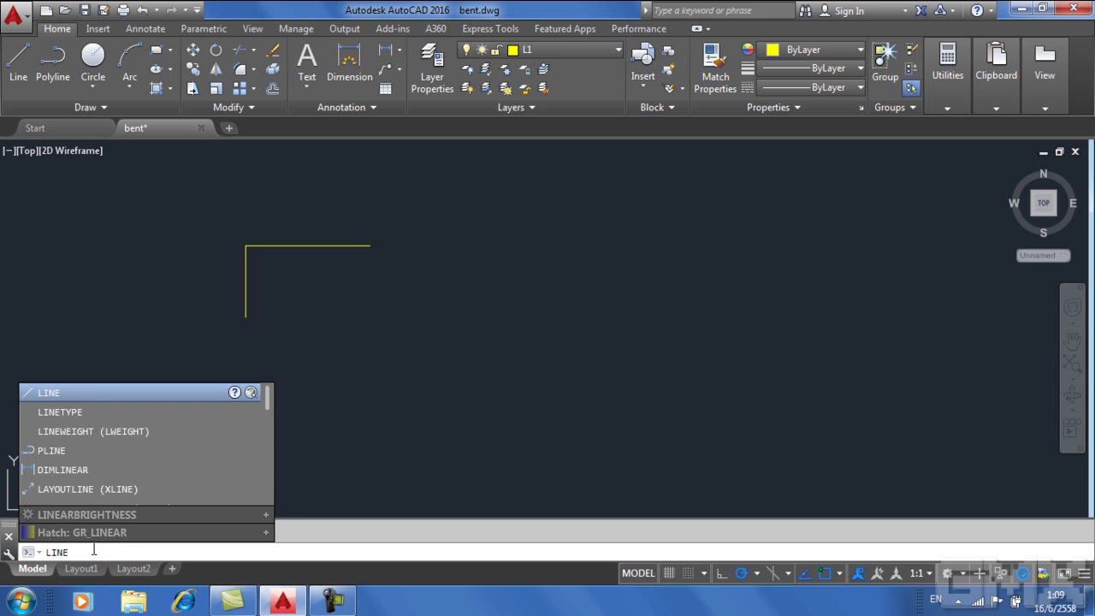
key(Return)
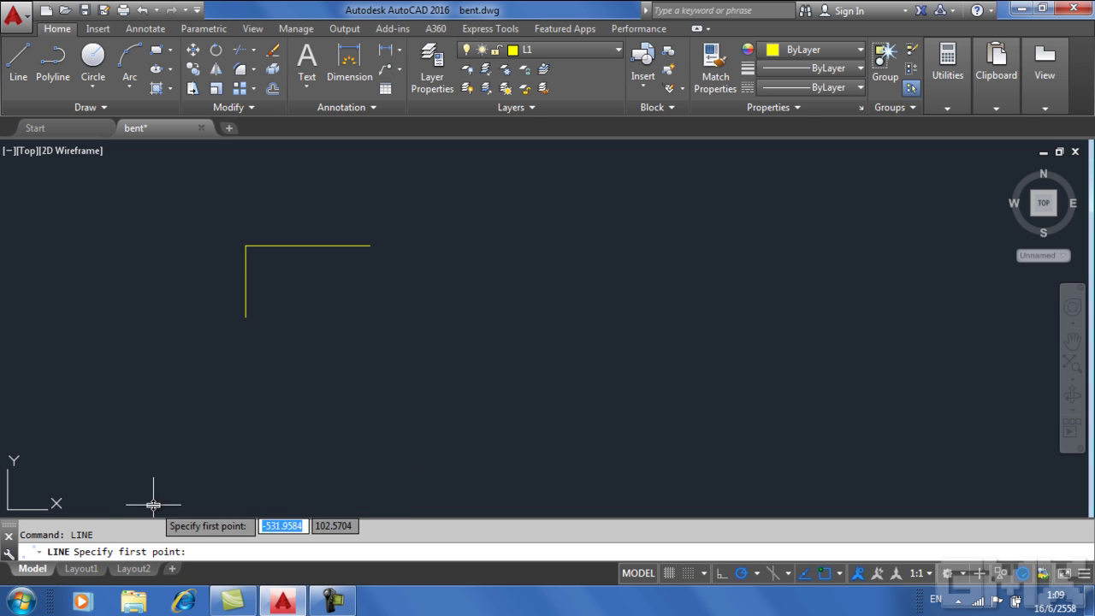
Draw a 60-unit horizontal line starting below the L shape, then end LINE
click(252, 400)
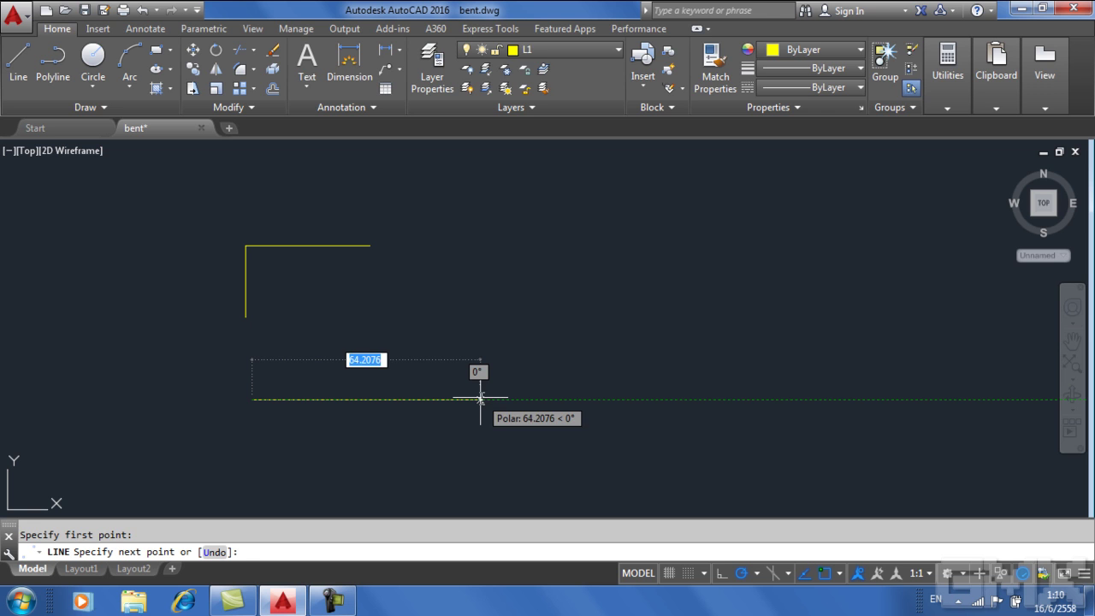
text(60)
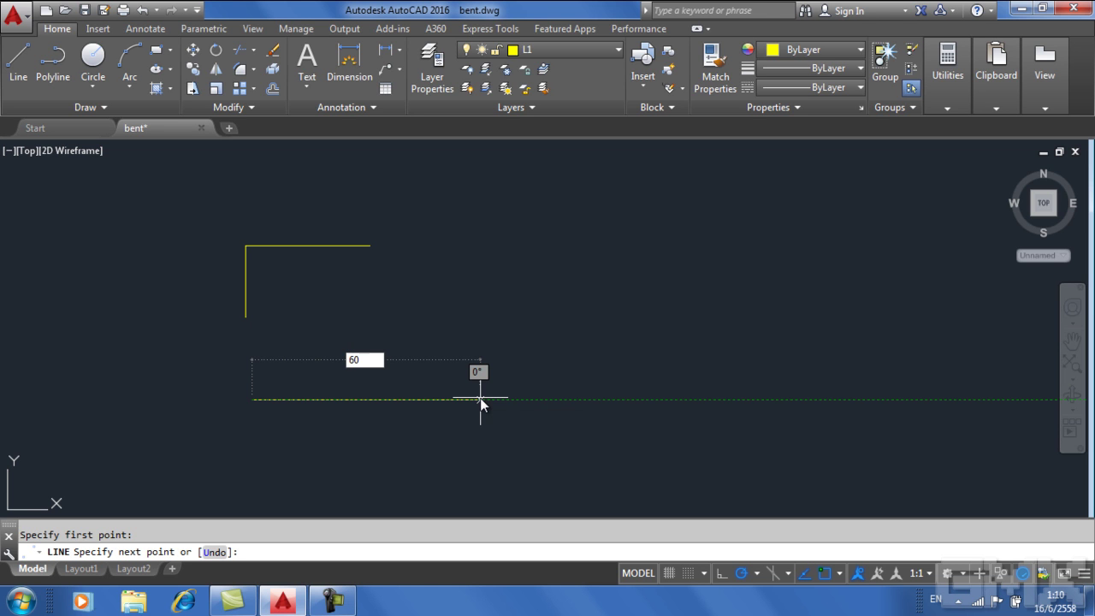
key(Return)
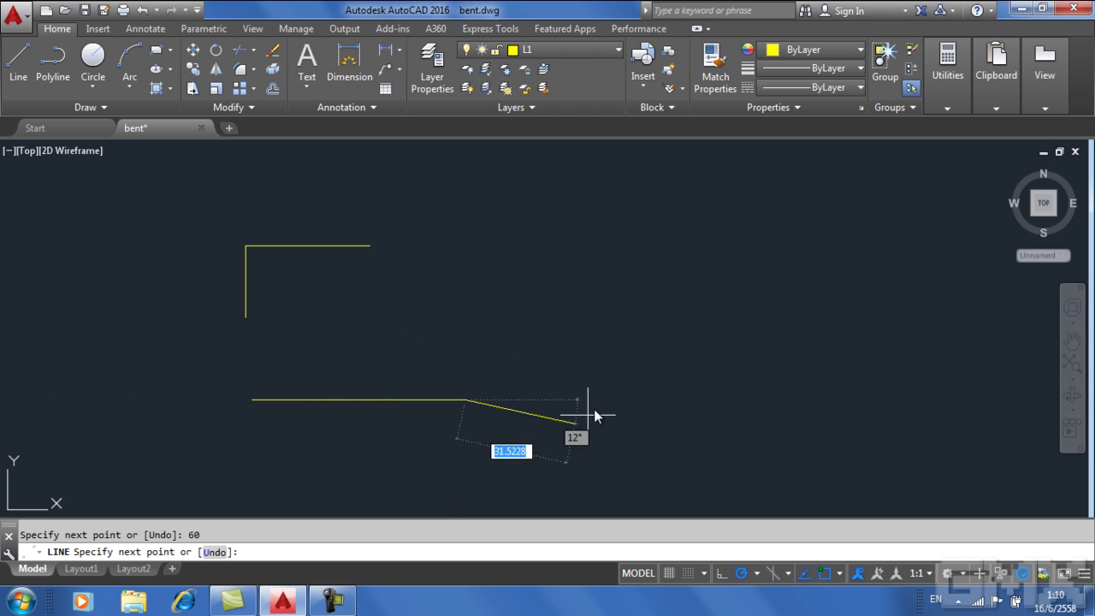
right_click(462, 443)
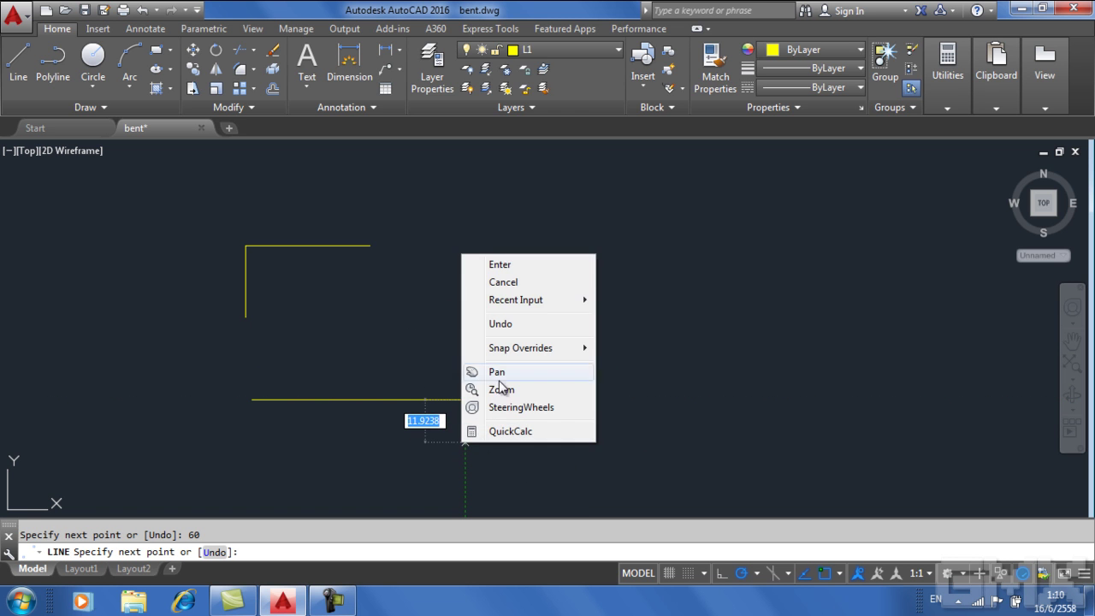
click(492, 266)
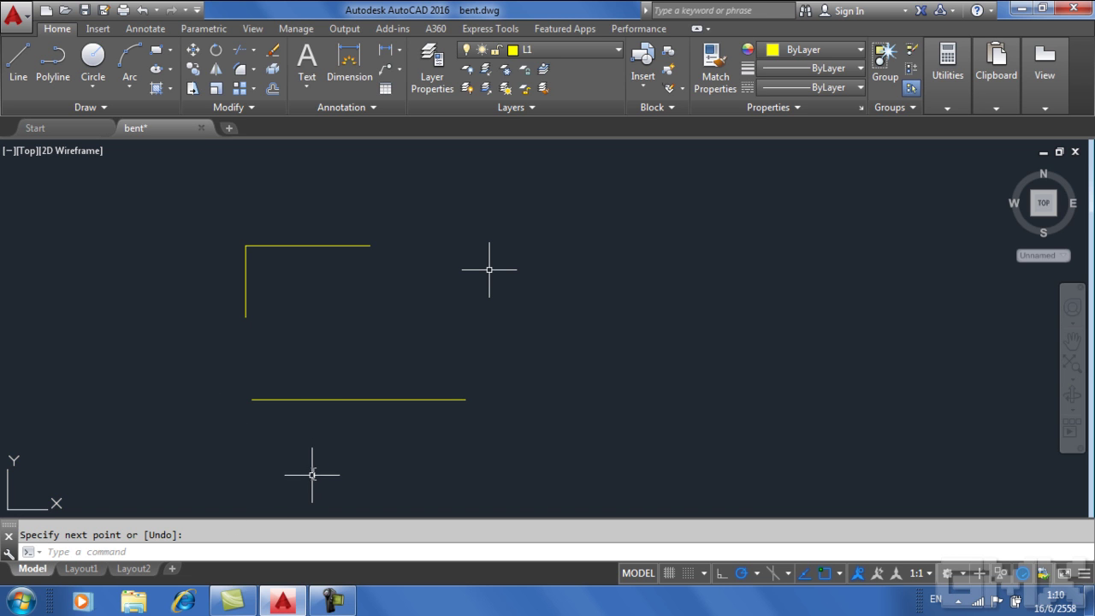
Draw a 30-unit horizontal line under the 60-unit line's left end using the L alias
text(L)
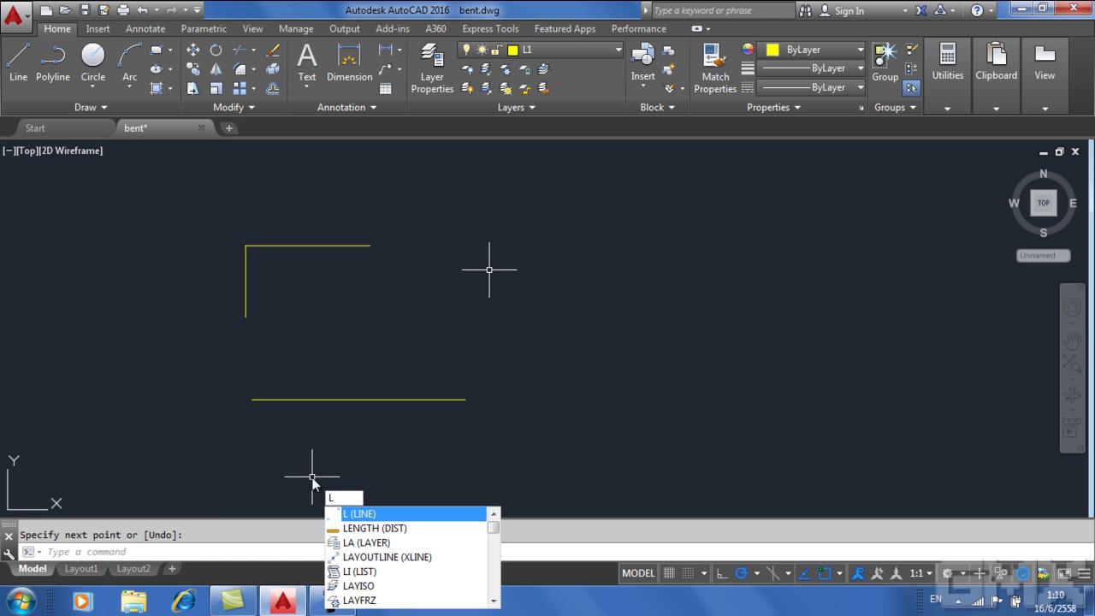
key(Return)
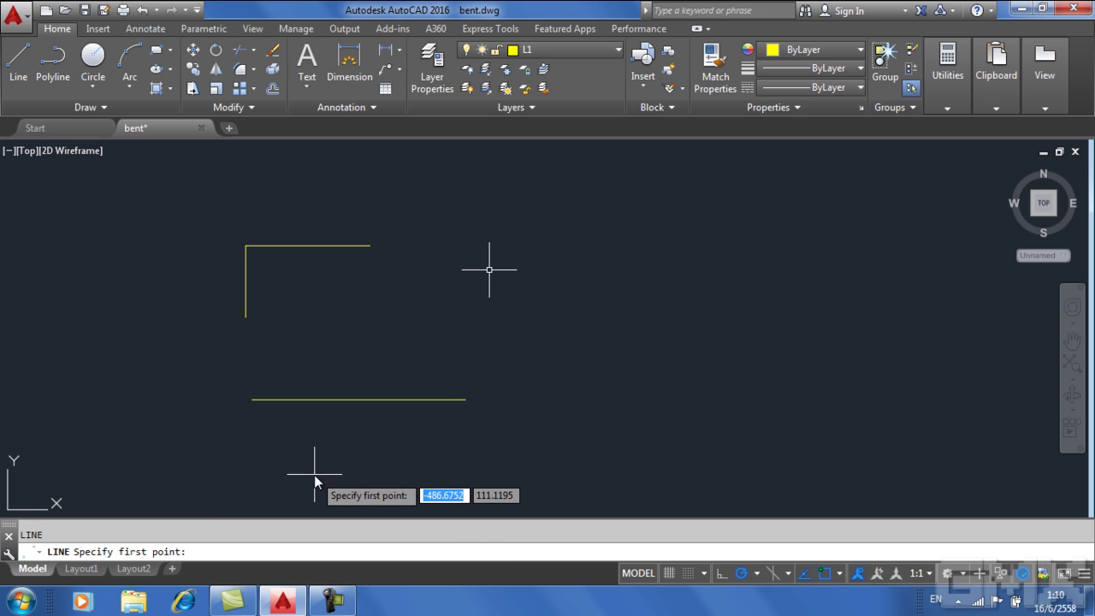
click(252, 447)
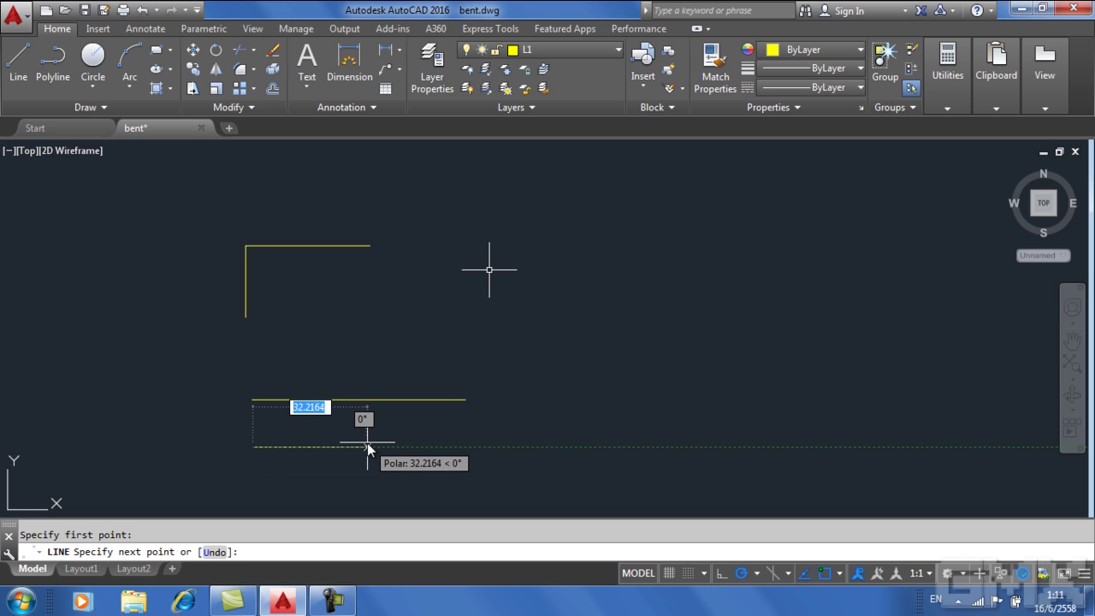
text(30)
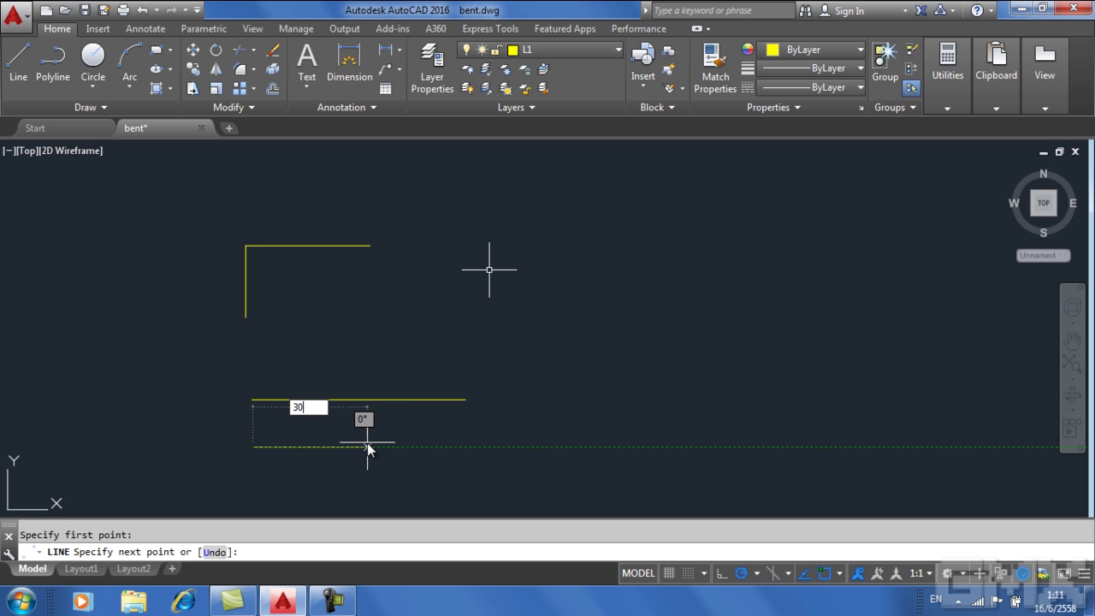
key(Return)
right_click(362, 445)
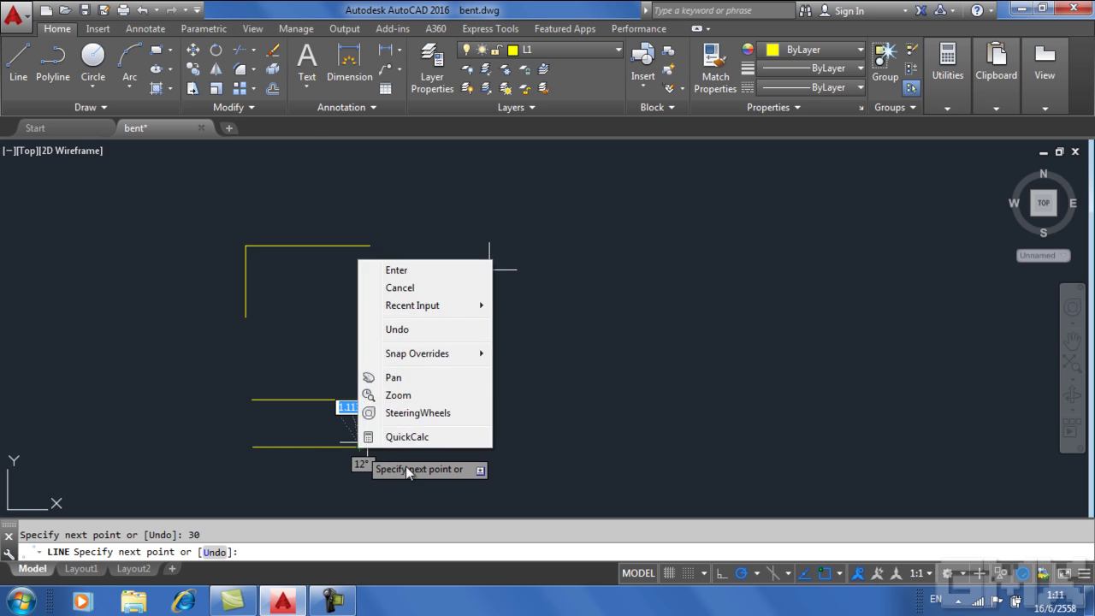
click(393, 271)
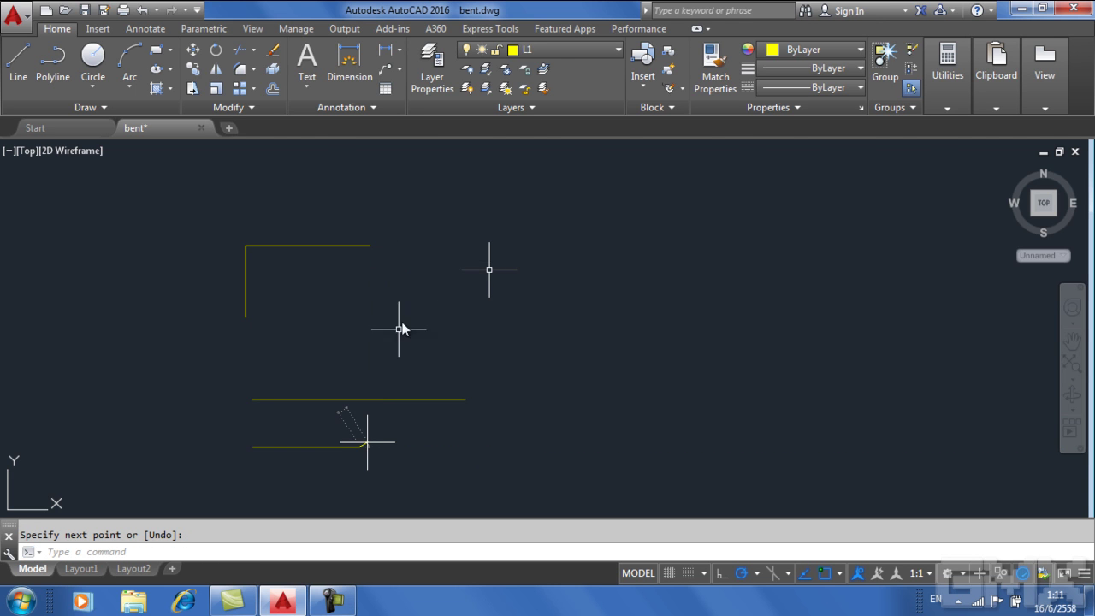
key(Escape)
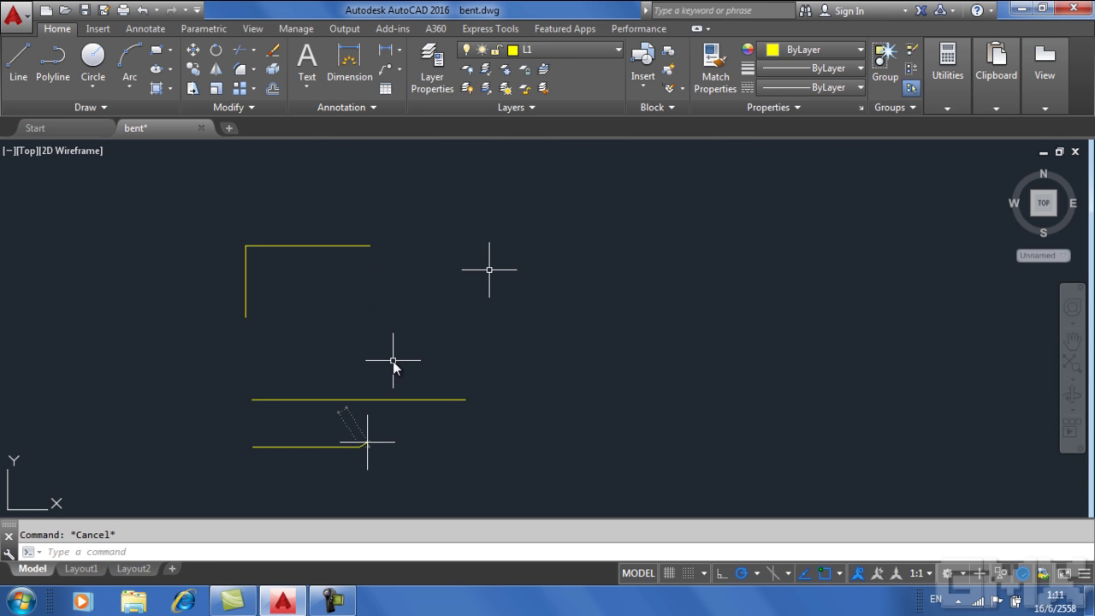
Pan to the yellow L-shaped polyline and select it to inspect its 35-unit leg and end grip
scroll(556, 351, down, 3)
scroll(483, 387, up, 3)
scroll(483, 386, up, 2)
mouse_move(556, 396)
middle_down()
mouse_move(506, 418)
mouse_move(502, 439)
middle_up()
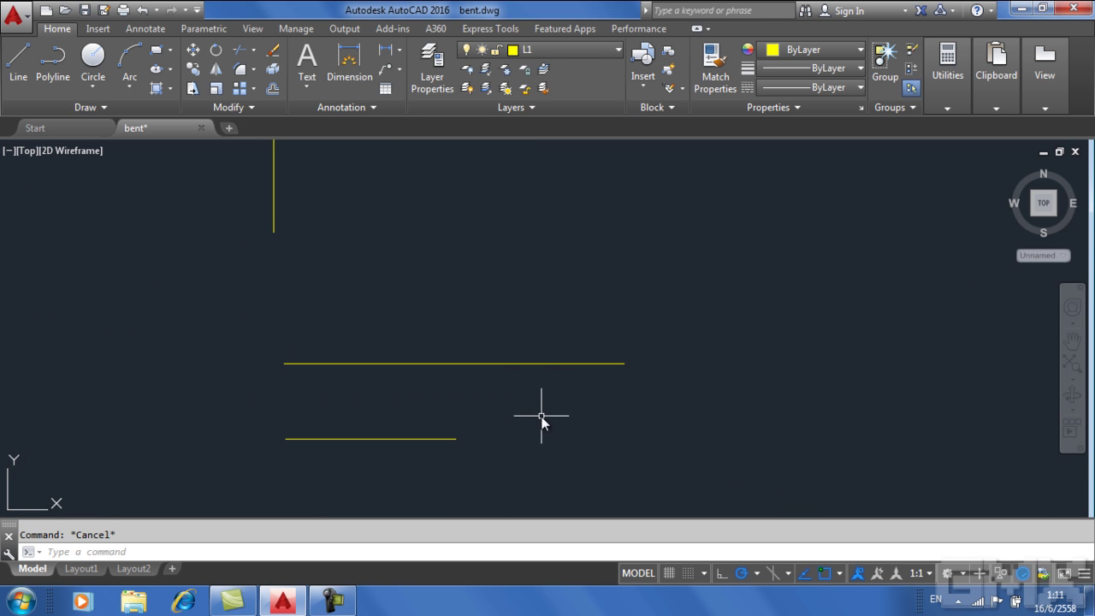
middle_drag(450, 291, 508, 435)
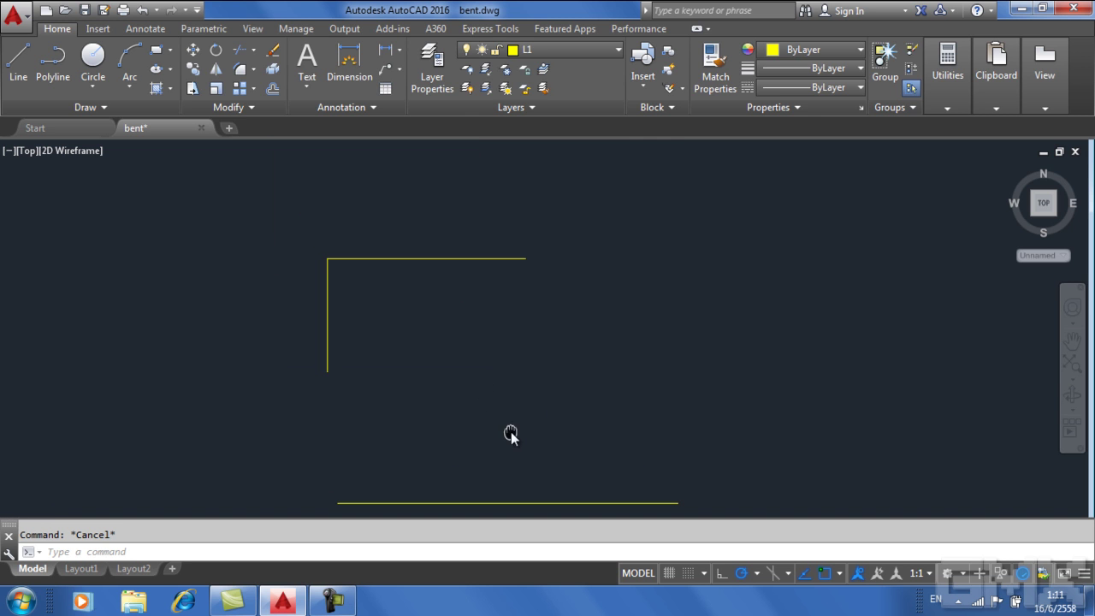
click(384, 261)
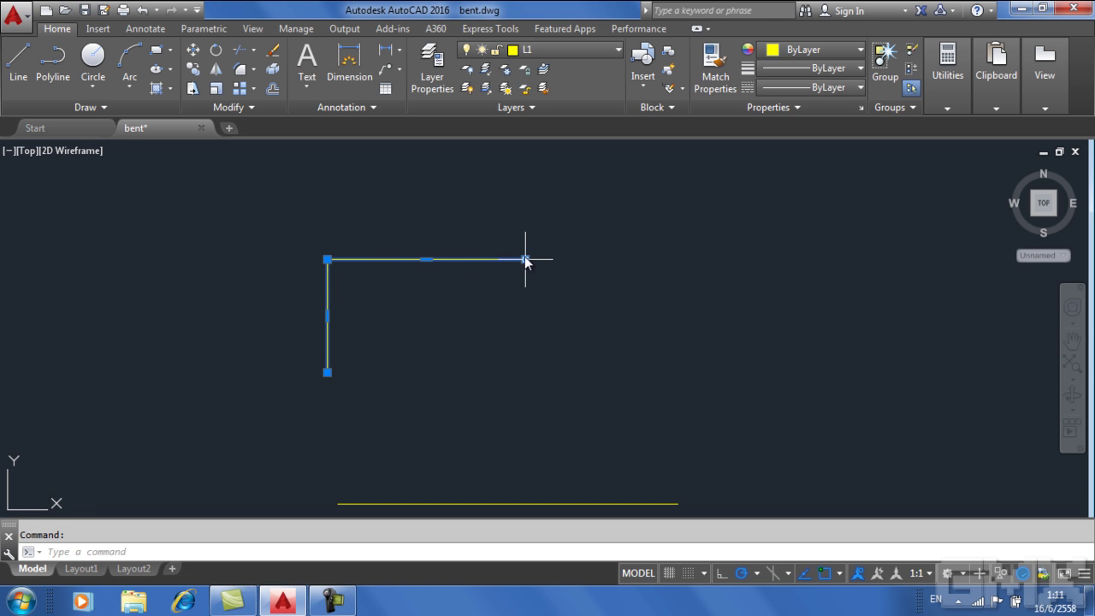
mouse_move(526, 260)
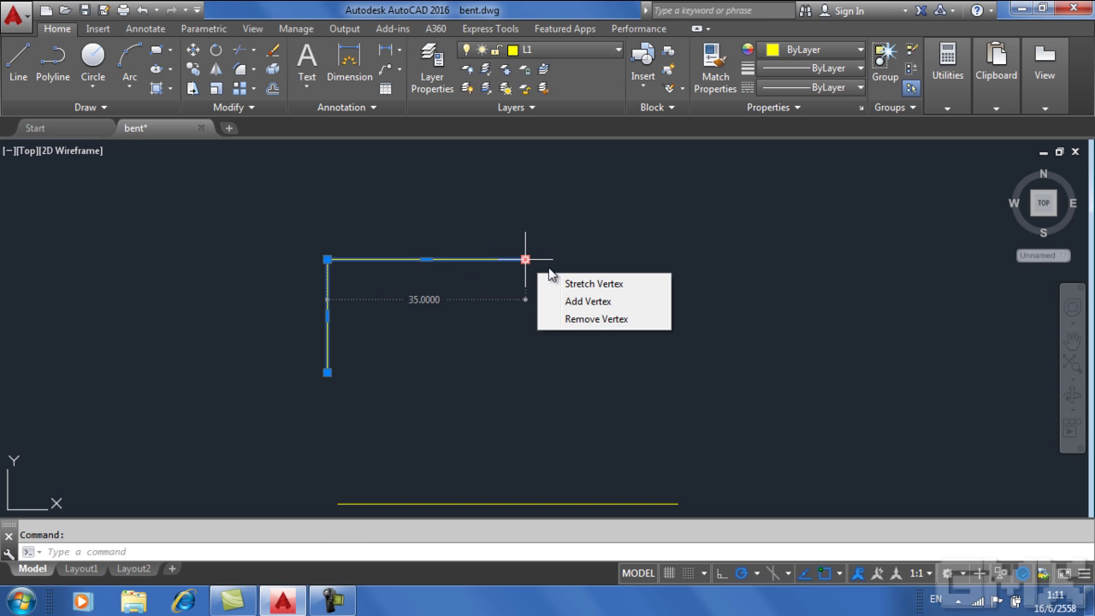
click(449, 359)
click(431, 366)
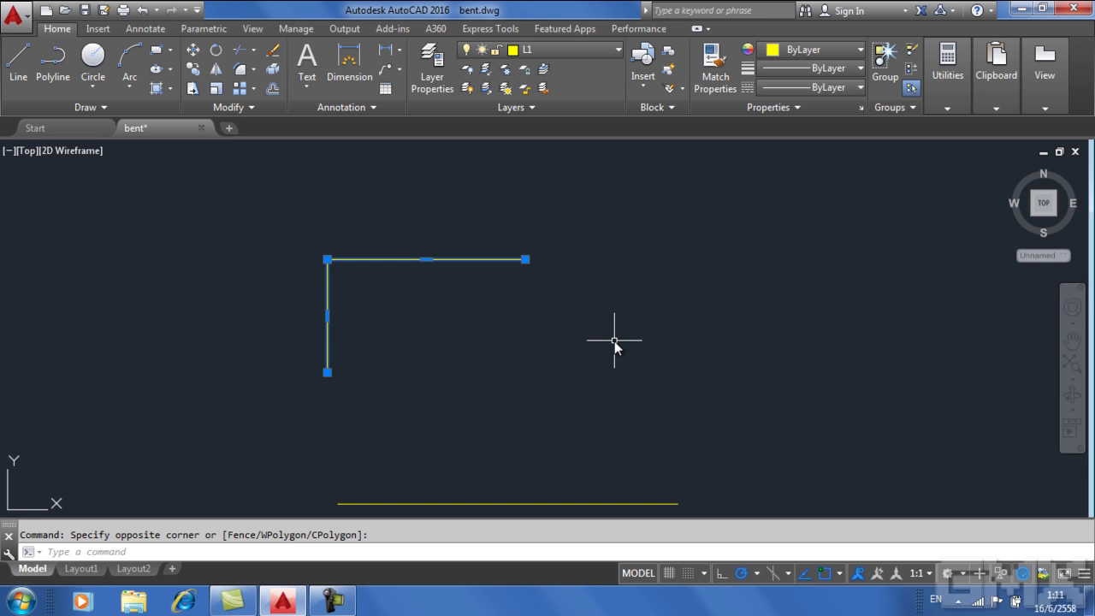
Draw a PL polyline: a ~37.89-unit horizontal leg turning straight down, then select it
text(pl)
key(Return)
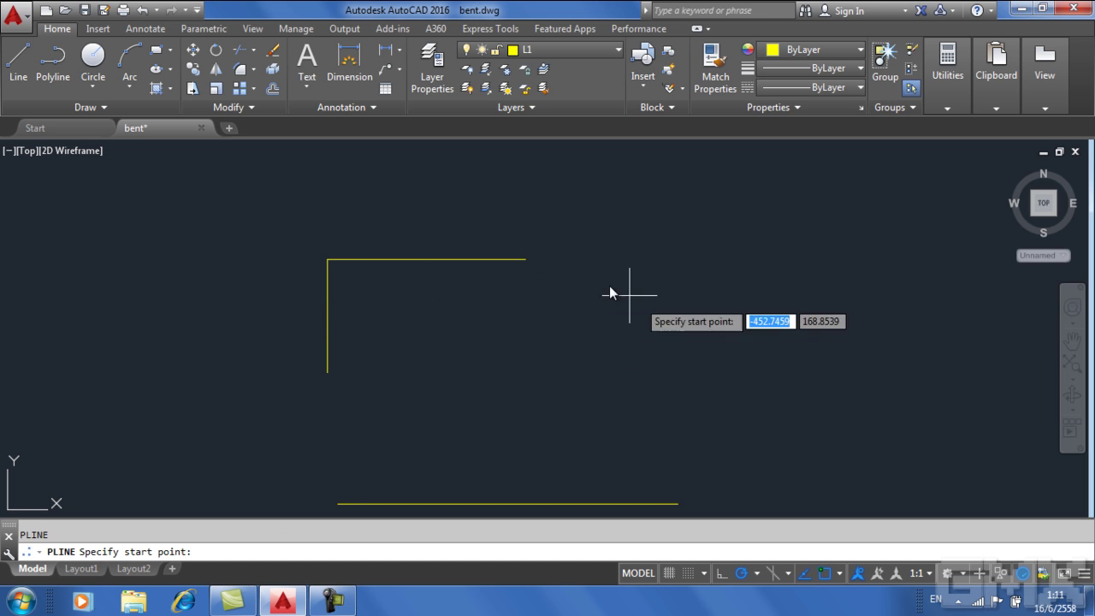
click(638, 255)
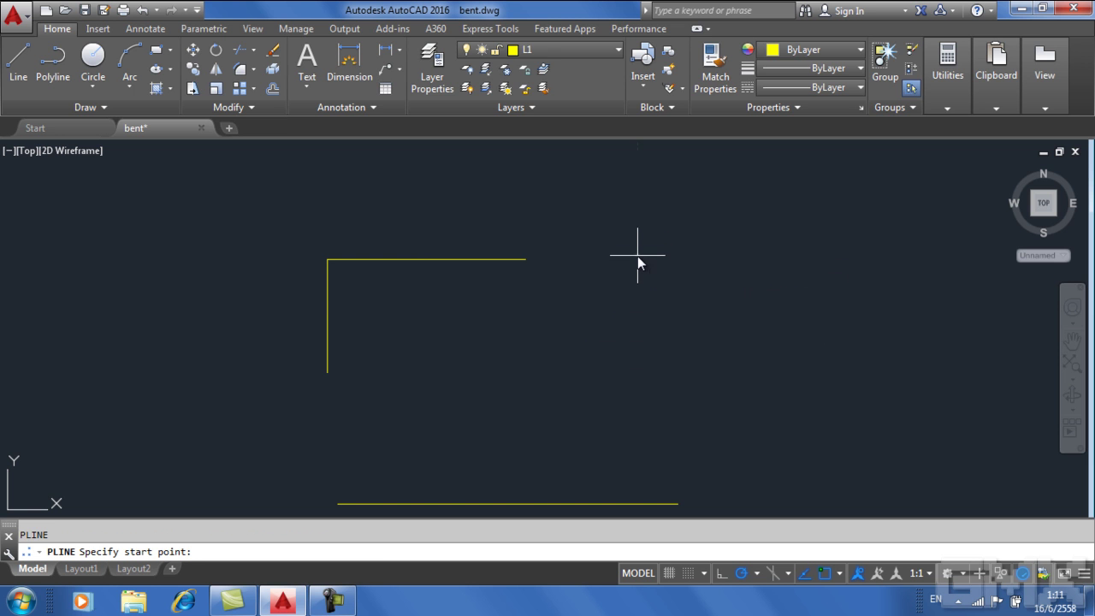
click(851, 255)
click(852, 432)
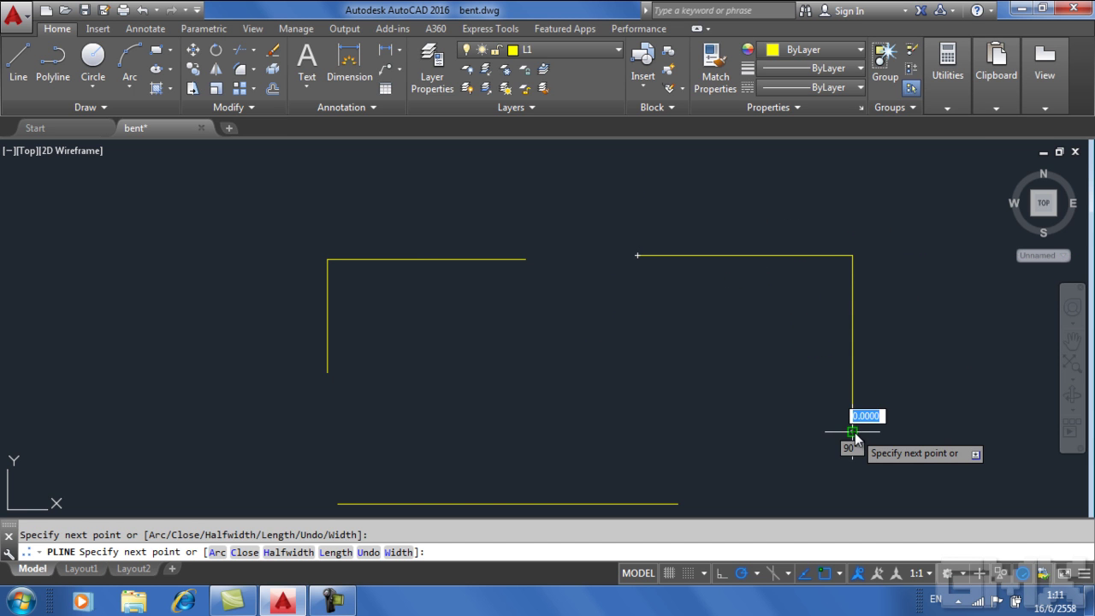
right_click(855, 438)
click(895, 167)
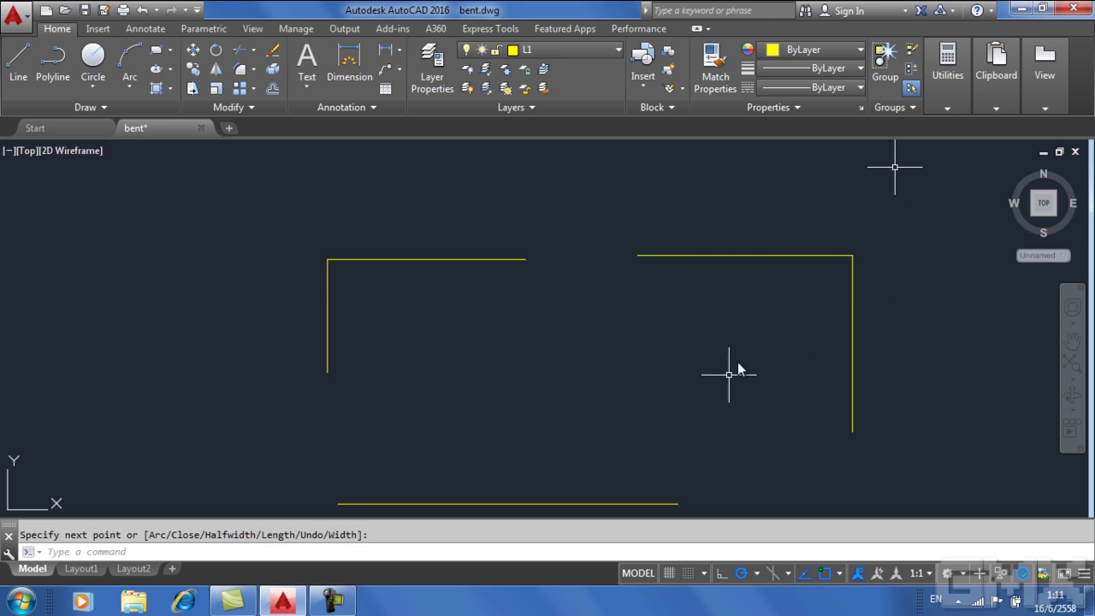
click(754, 257)
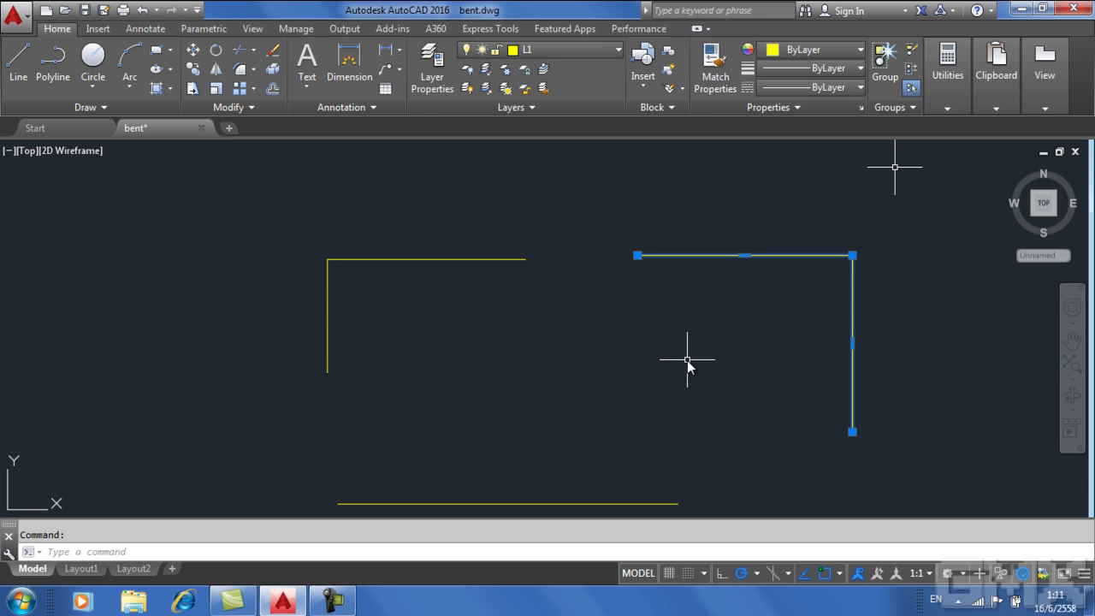
Stretch the right polyline's left endpoint along the top edge, finally placing it further left
click(637, 256)
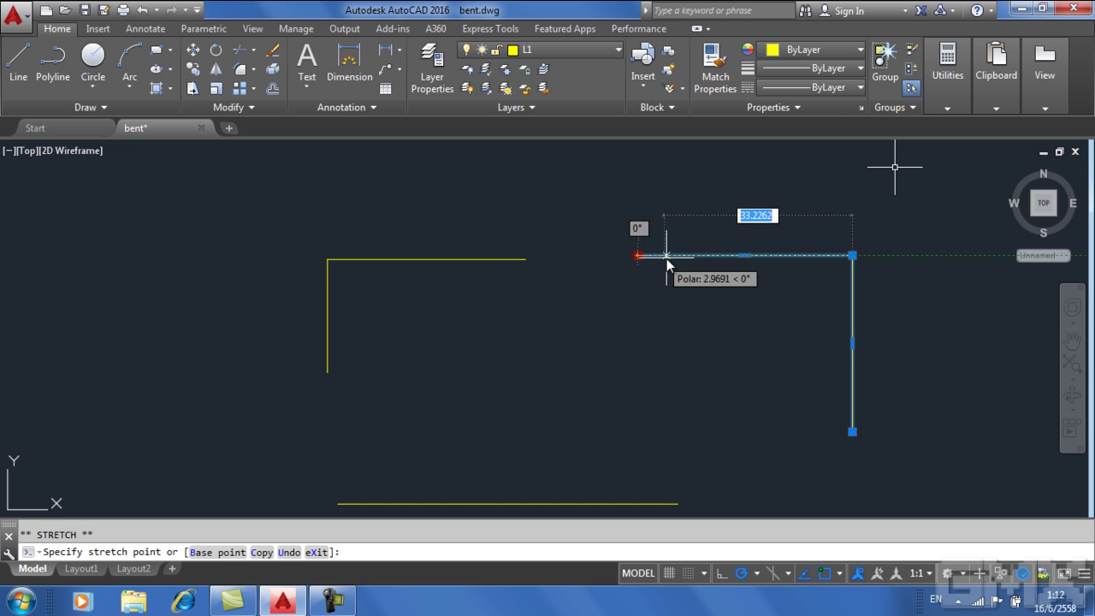
click(714, 256)
click(714, 256)
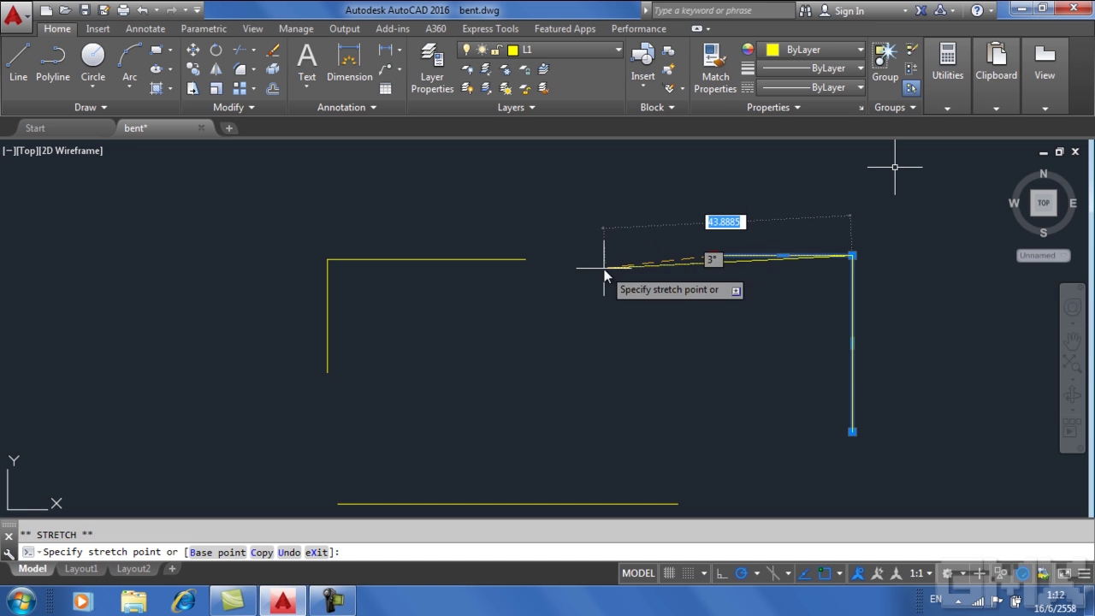
click(608, 256)
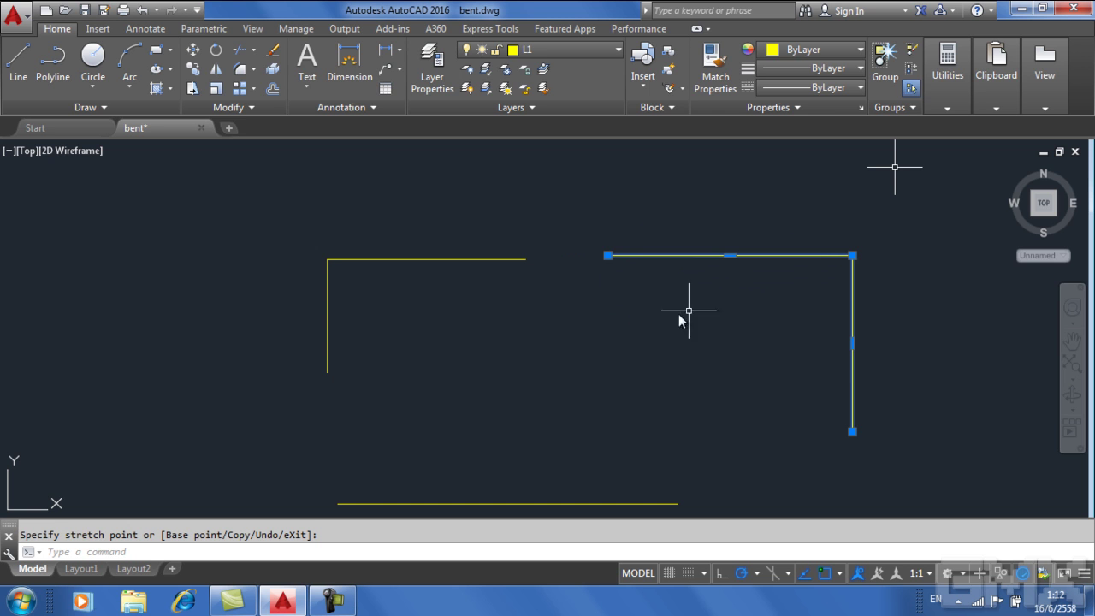
Move the corner vertex up-right and the left endpoint lower, forming a slanted V
mouse_move(853, 431)
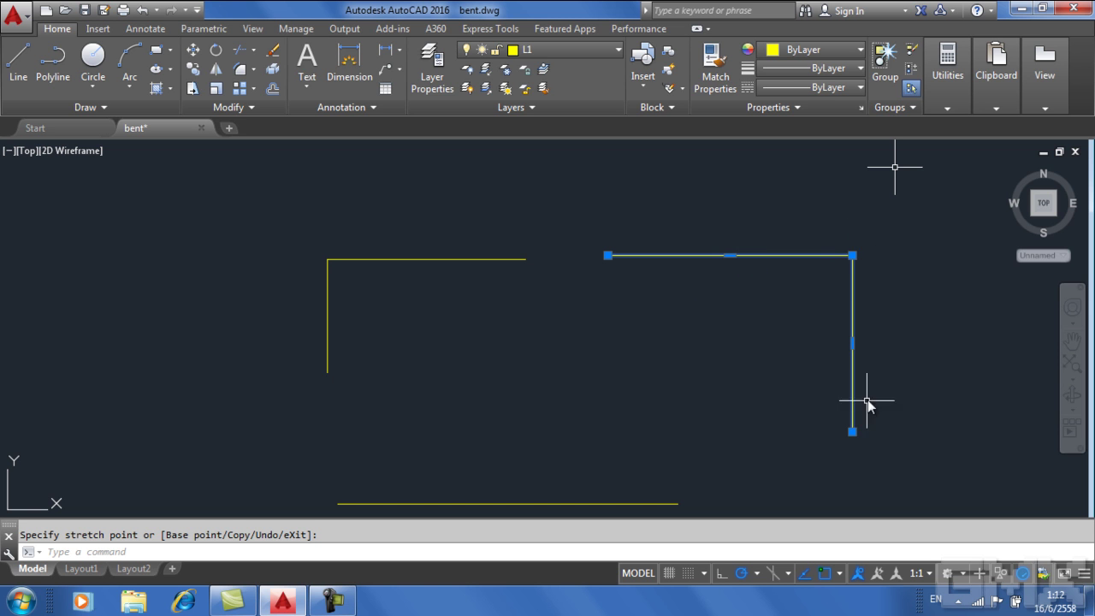
click(853, 256)
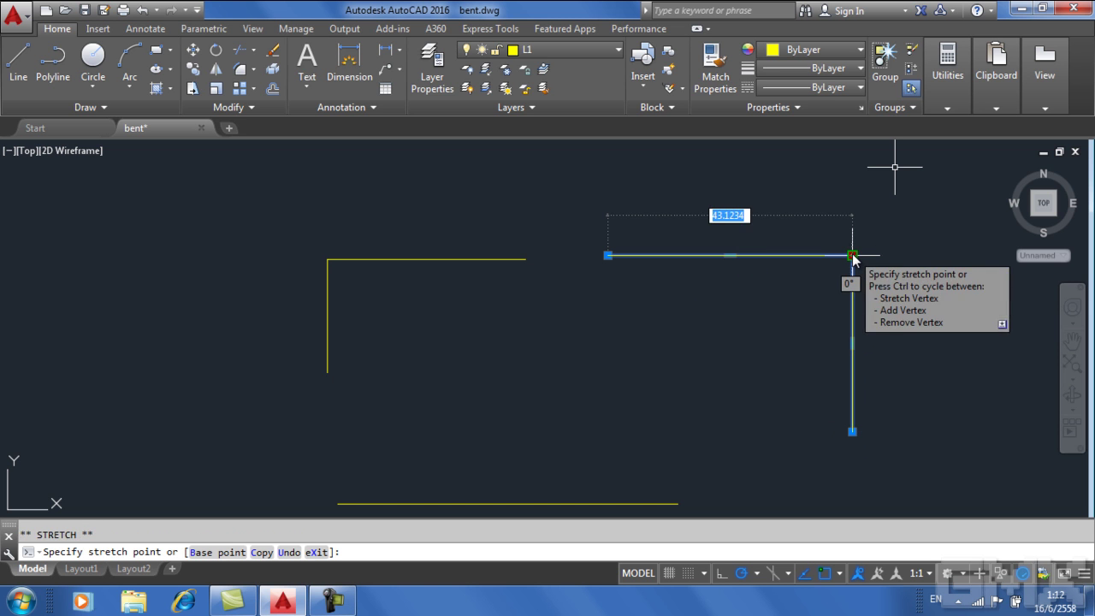
click(897, 234)
click(771, 328)
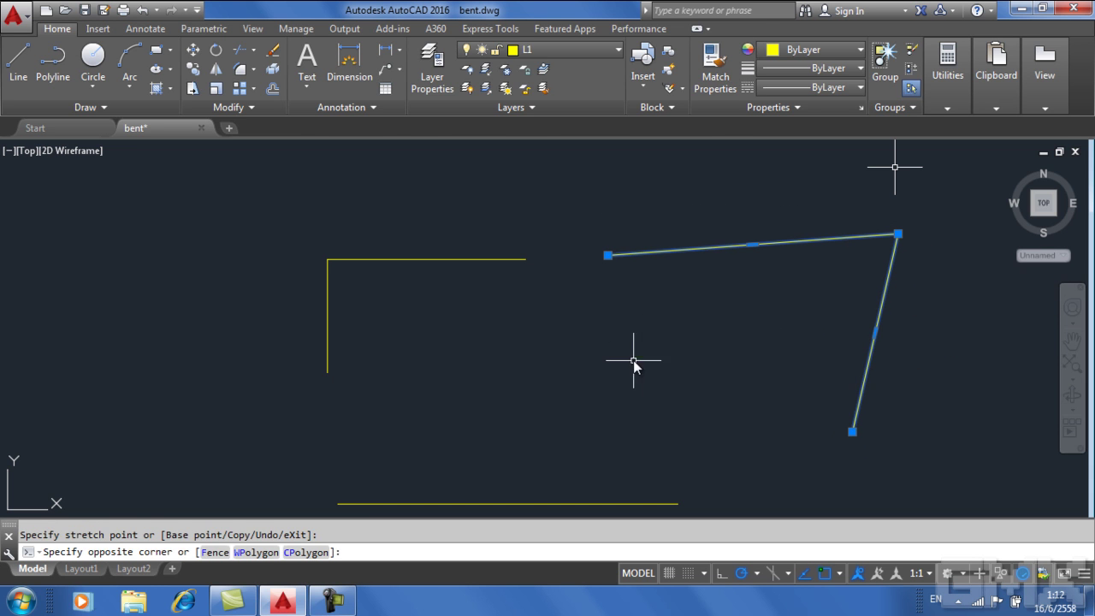
click(637, 333)
click(608, 255)
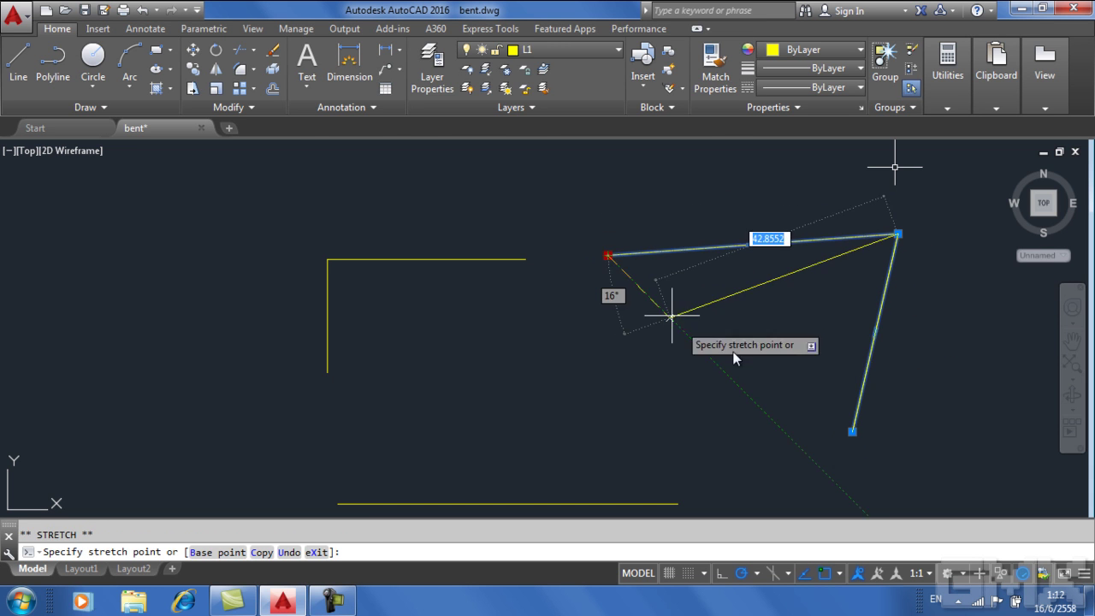
click(726, 343)
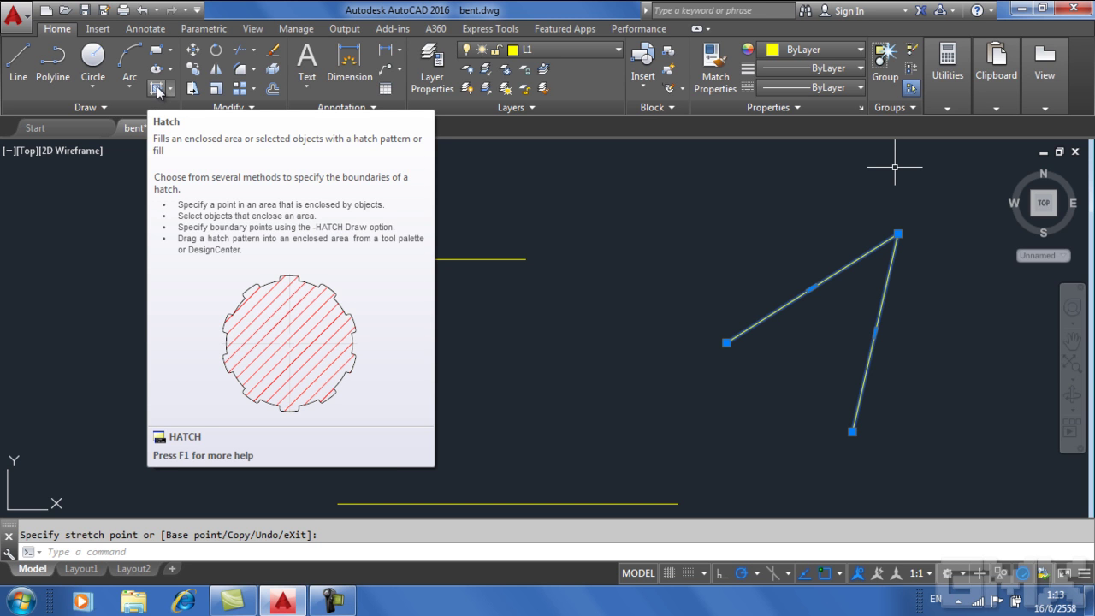
click(113, 108)
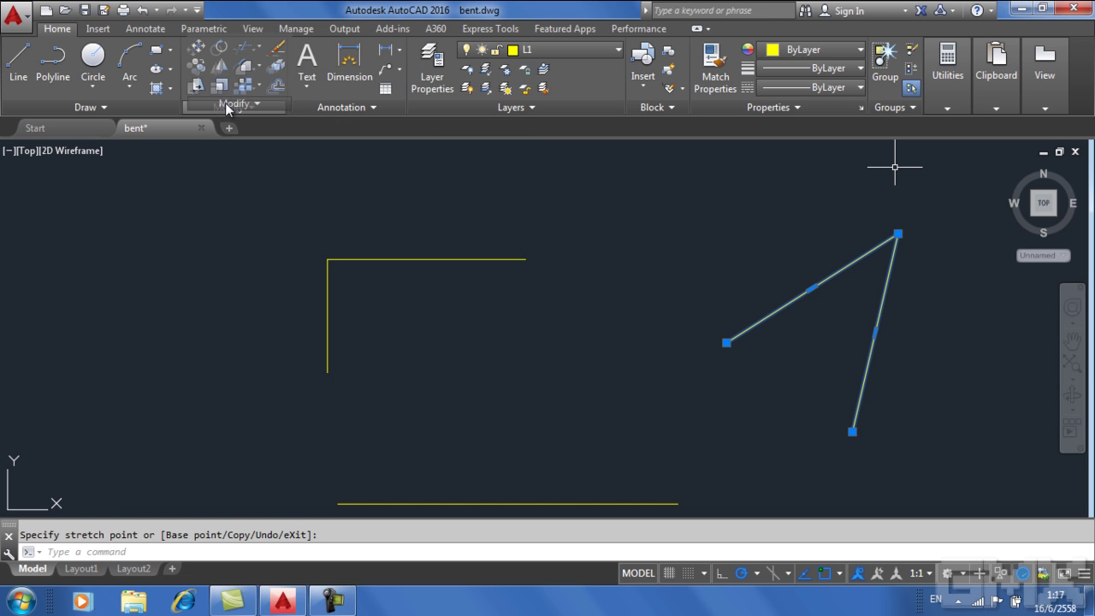
Expand the Modify and Annotation panels to show the text, dimension, leader and table style lists
click(227, 109)
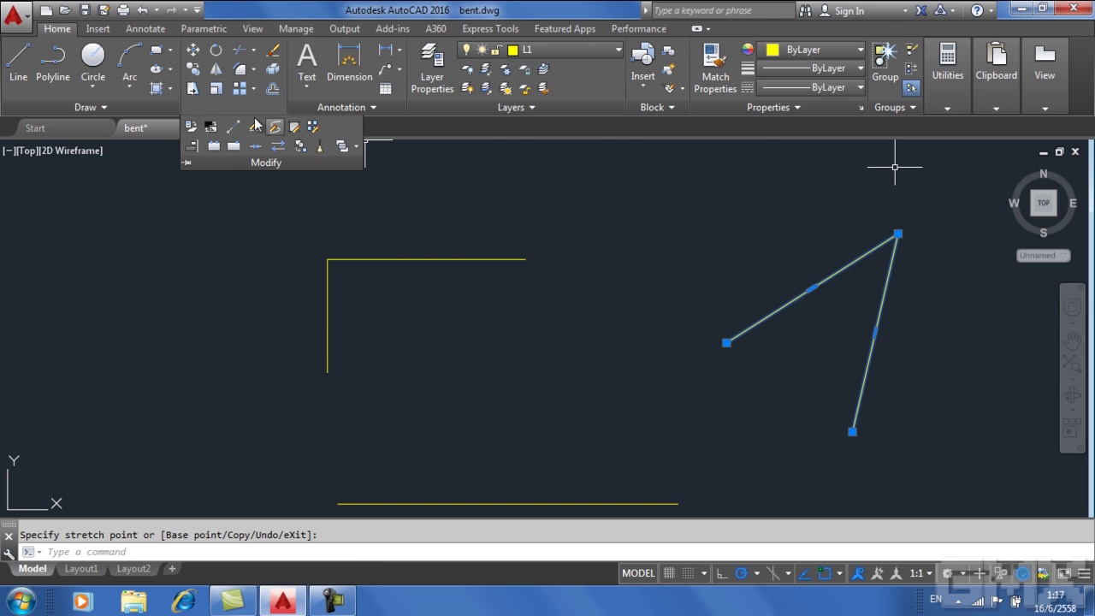
click(335, 110)
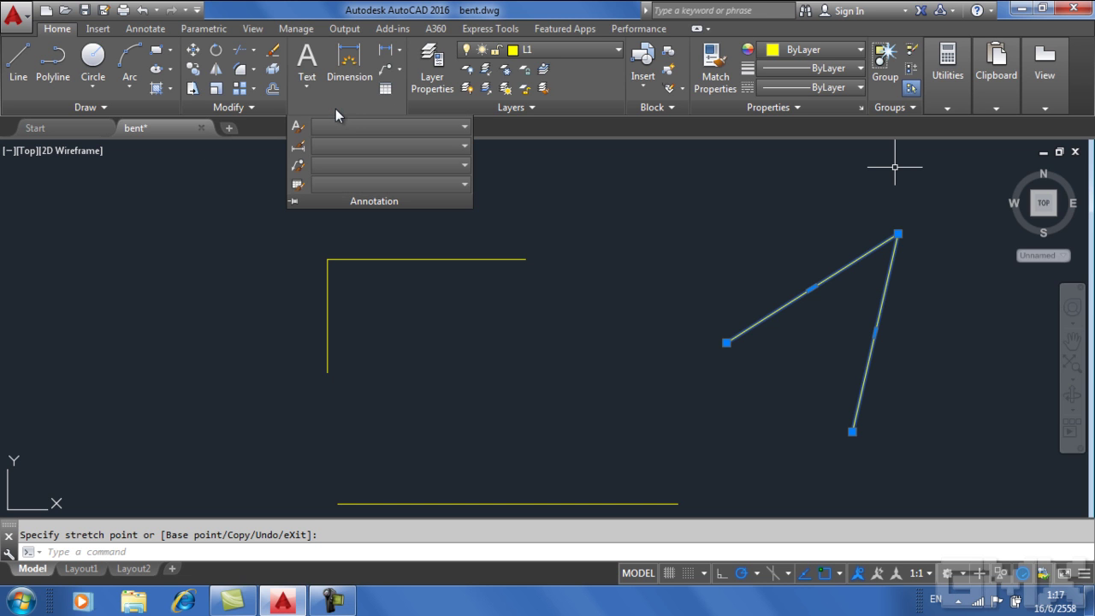
Dimension the L-shape's top leg with a 35.00 linear dimension placed just above it
click(384, 53)
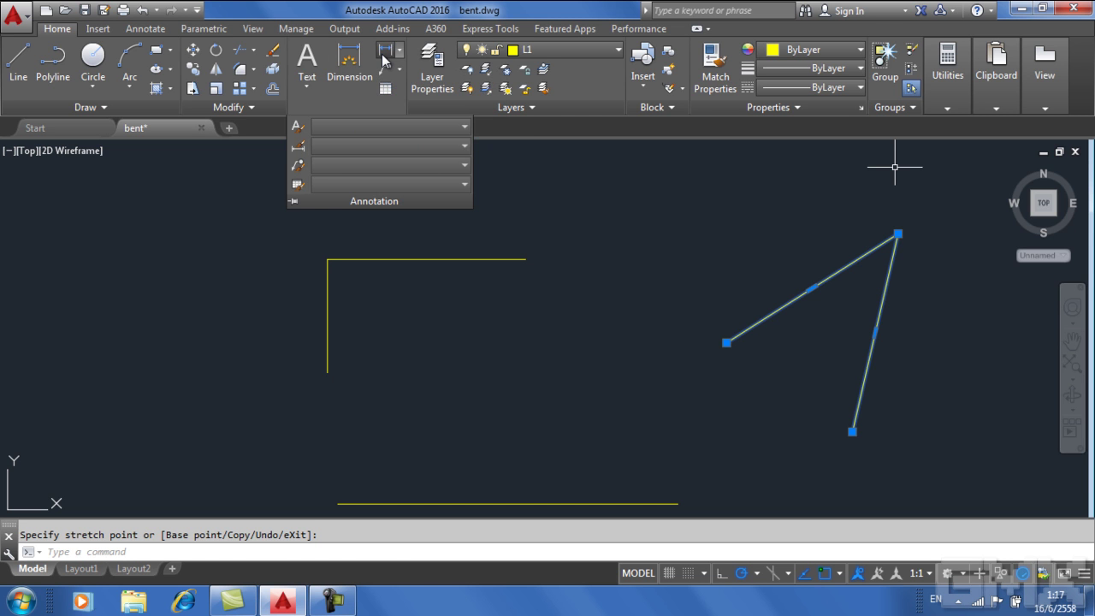
click(329, 265)
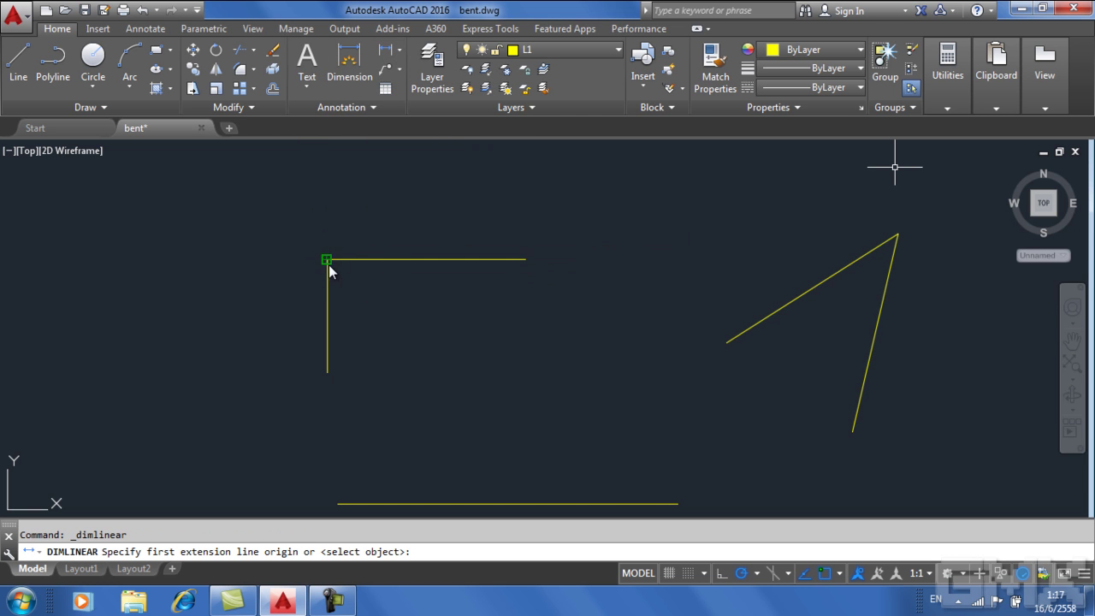
click(524, 259)
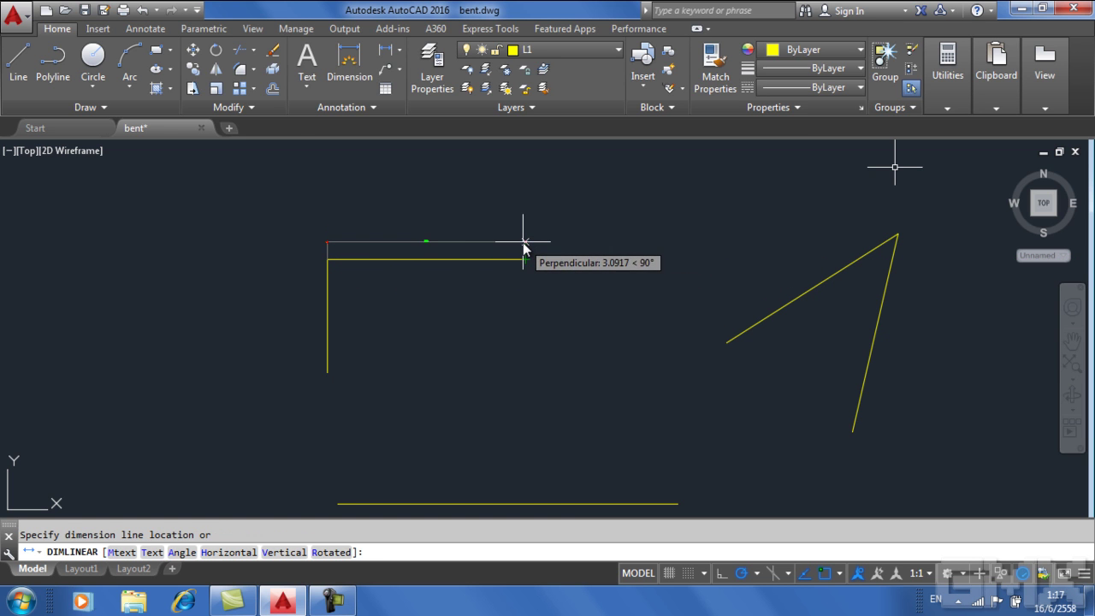
click(523, 246)
scroll(428, 248, up, 6)
scroll(431, 296, down, 5)
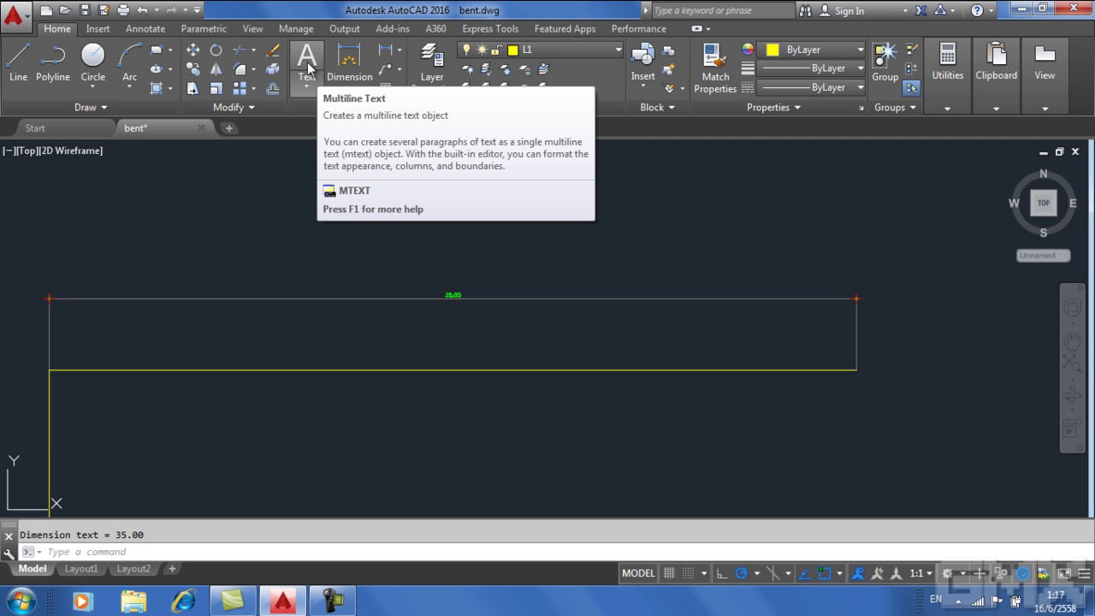
Zoom out and back in on the yellow L-shaped polyline and its top edge
scroll(453, 274, down, 4)
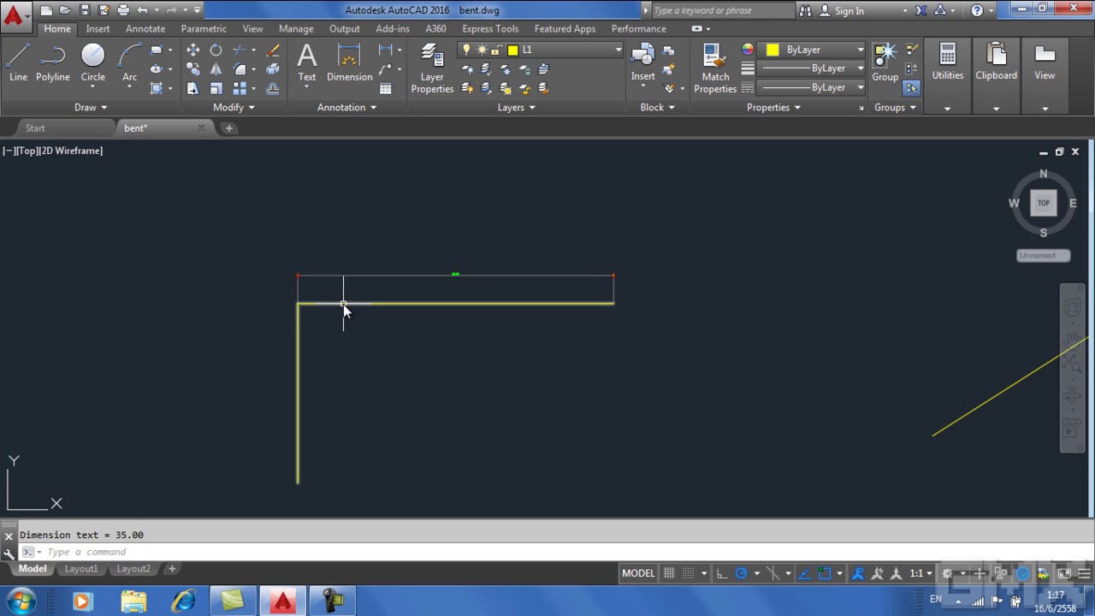
scroll(464, 301, up, 2)
scroll(464, 300, up, 2)
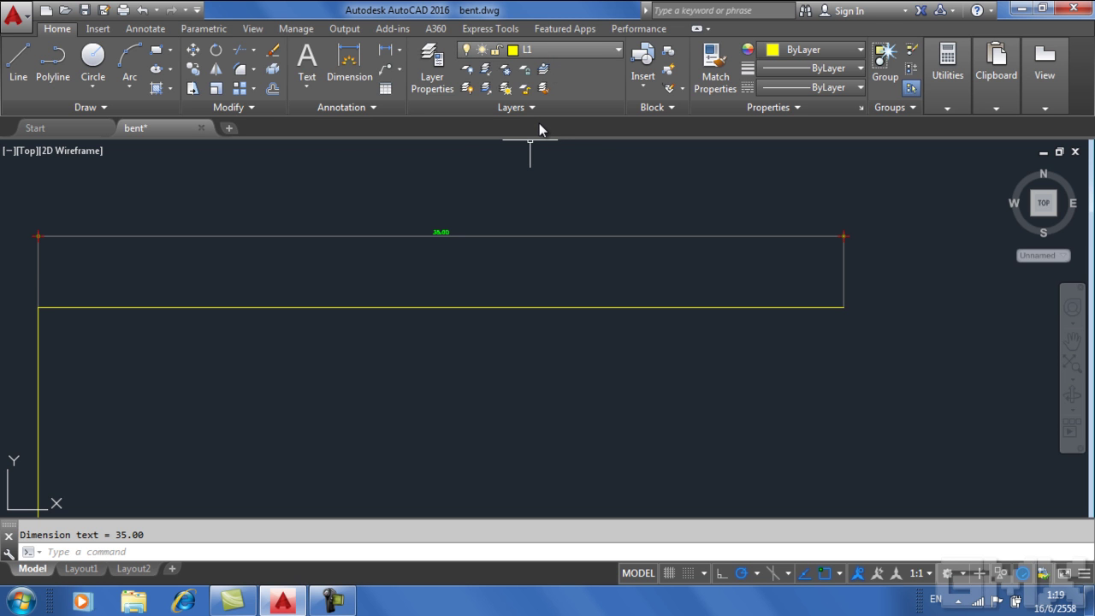
Set L1 as the current layer from the Home tab layer list
click(547, 49)
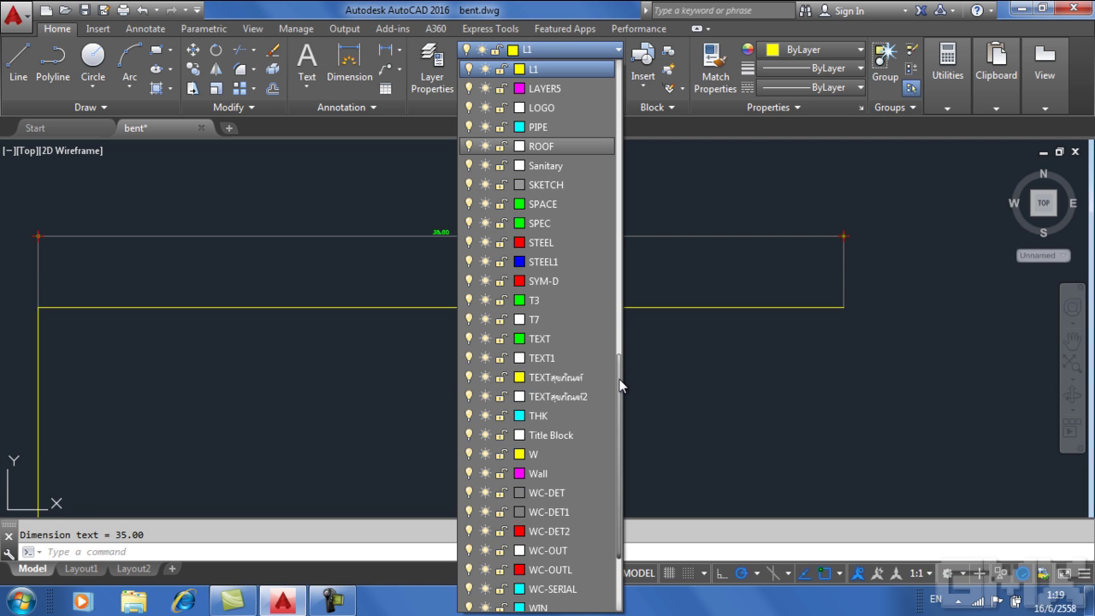
drag(620, 385, 615, 333)
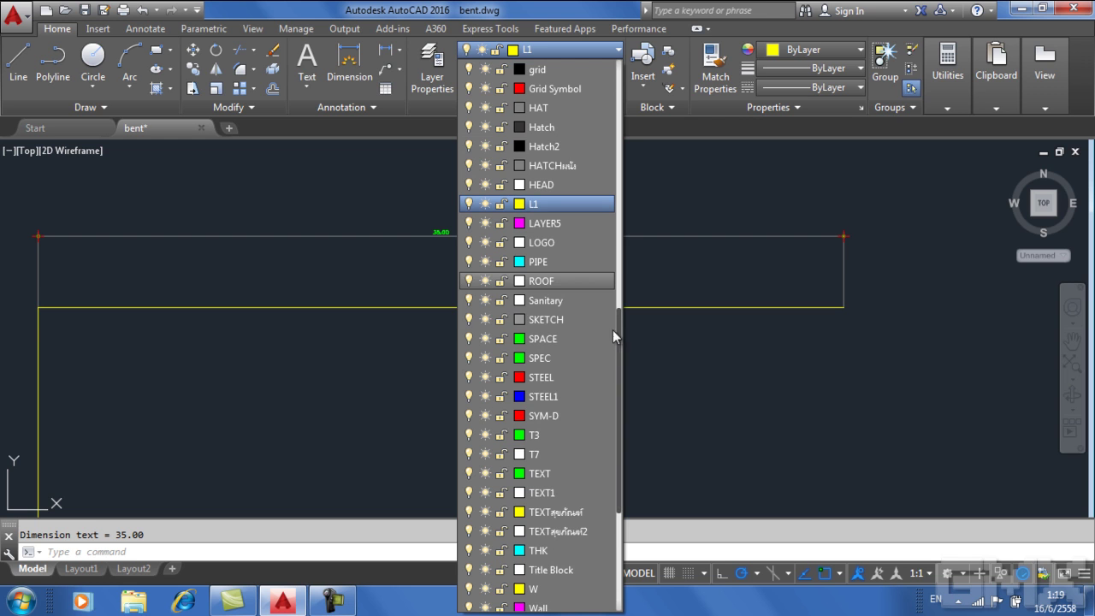
click(470, 300)
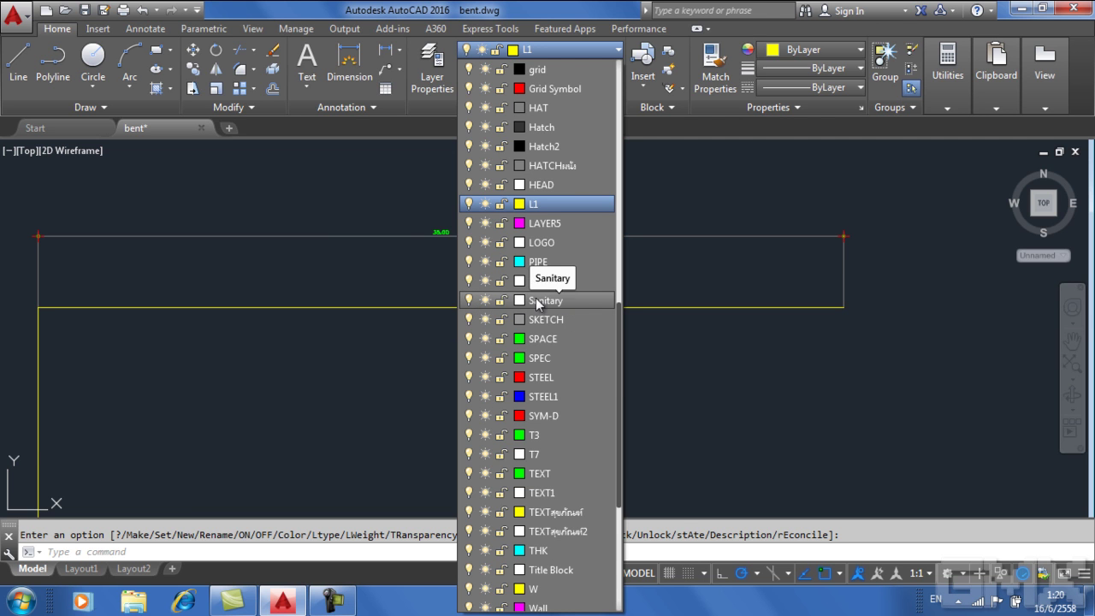
Close the layer list and pan the yellow L-shape toward the upper left of the view
click(384, 366)
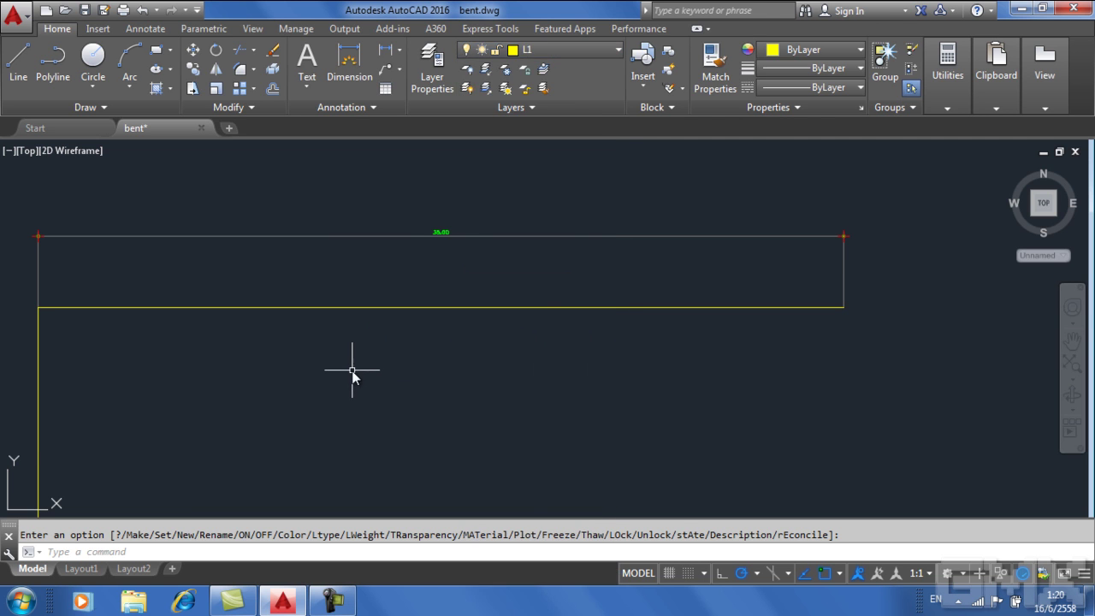
scroll(468, 341, down, 5)
scroll(466, 353, up, 5)
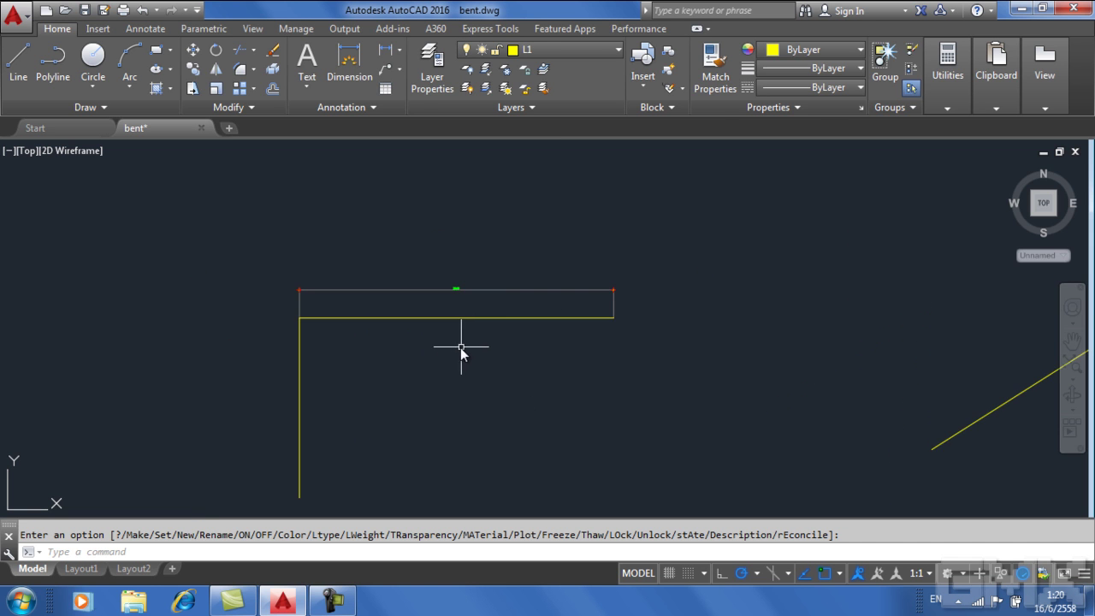
middle_drag(443, 354, 442, 279)
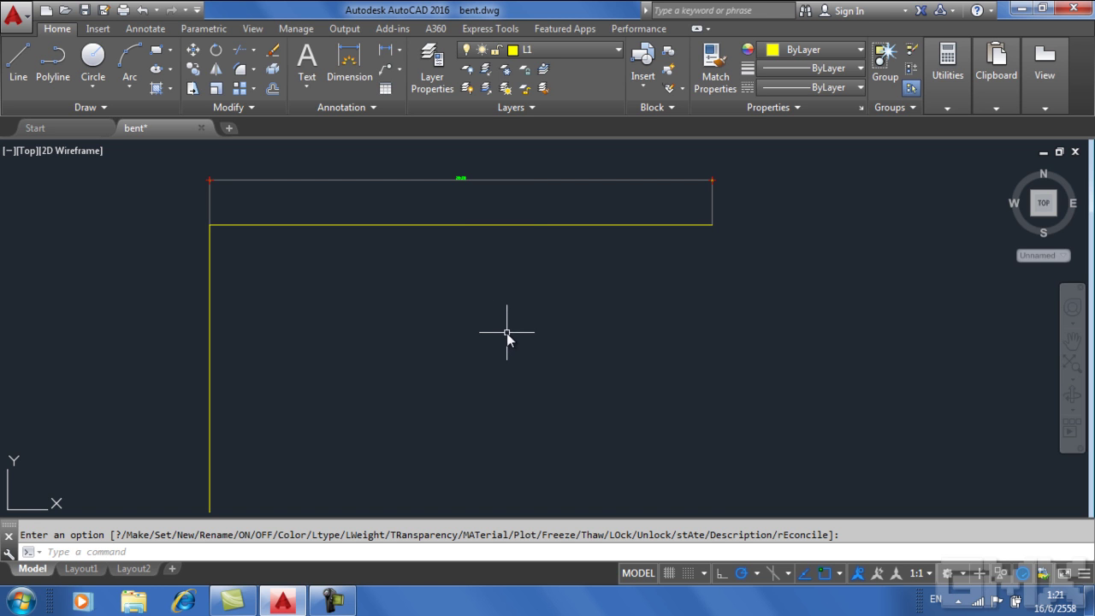
mouse_move(523, 342)
middle_down()
mouse_move(519, 300)
mouse_move(458, 315)
middle_up()
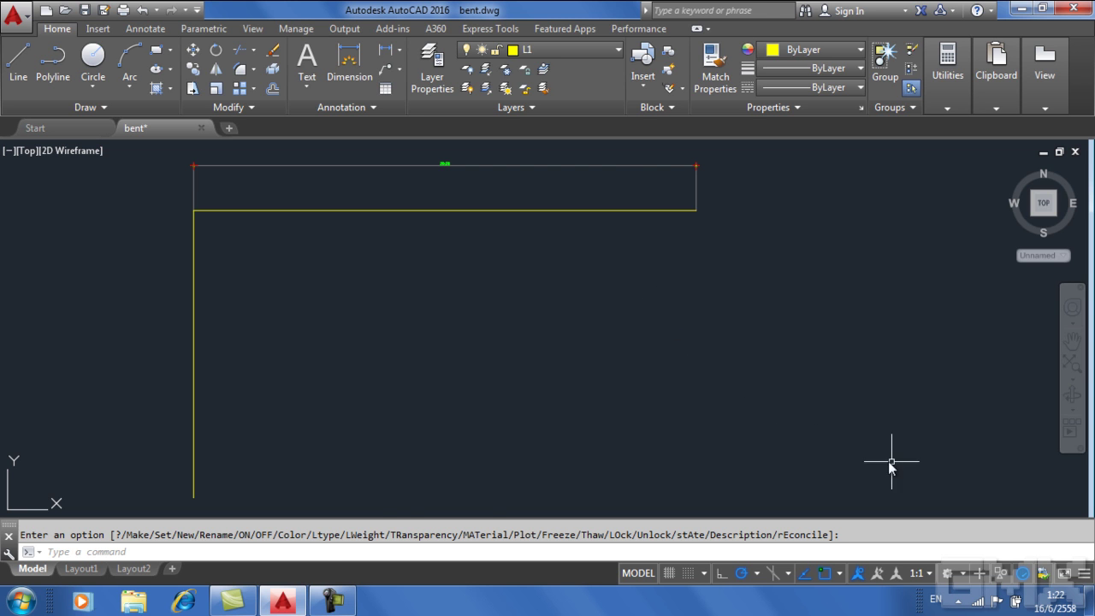
click(332, 601)
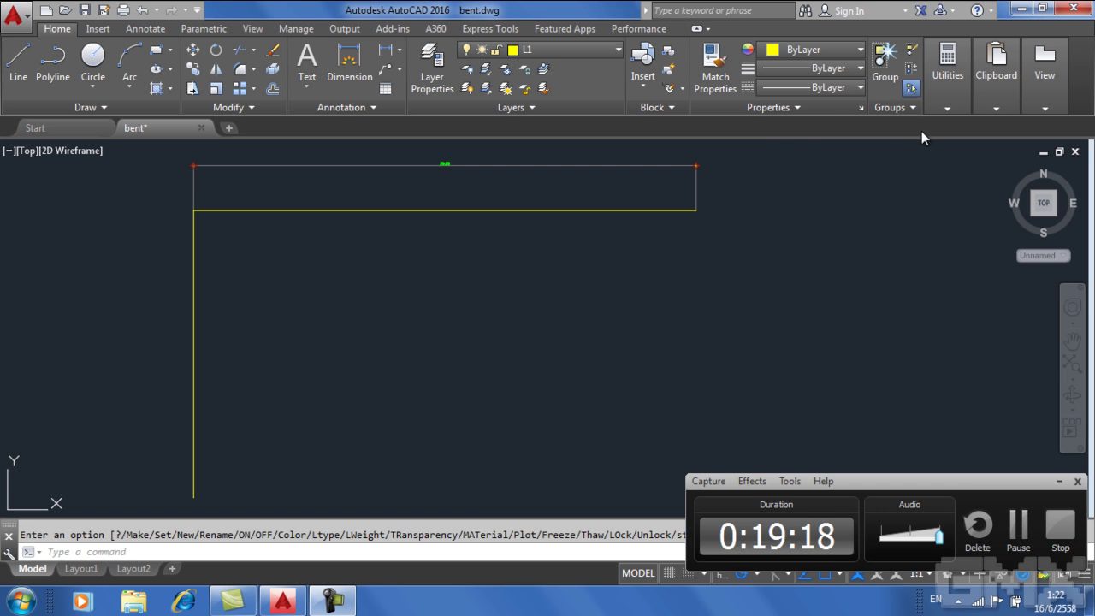
click(1018, 526)
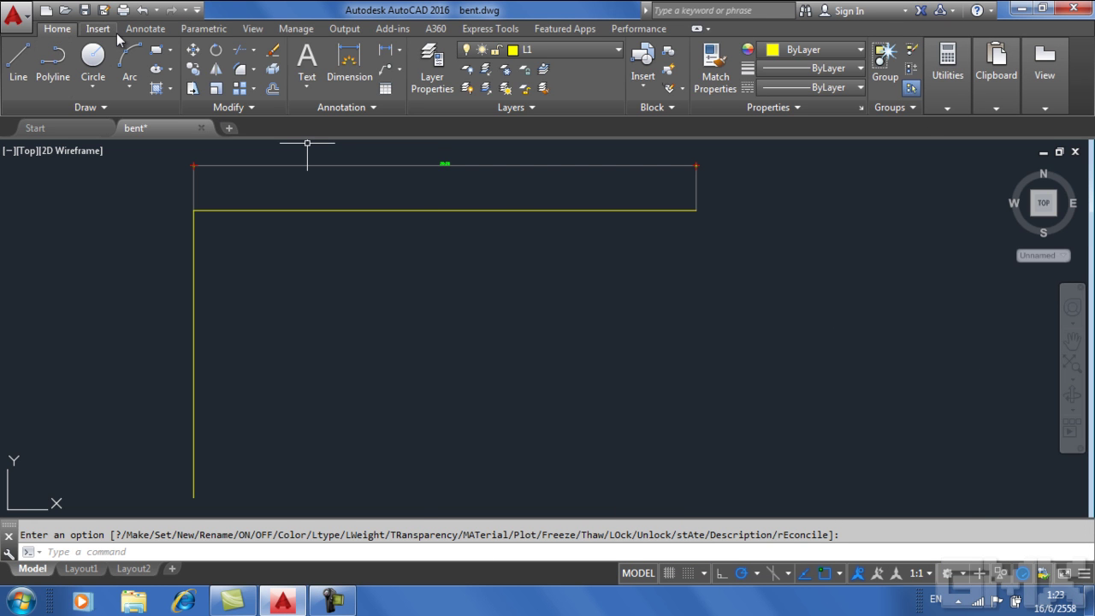
click(332, 601)
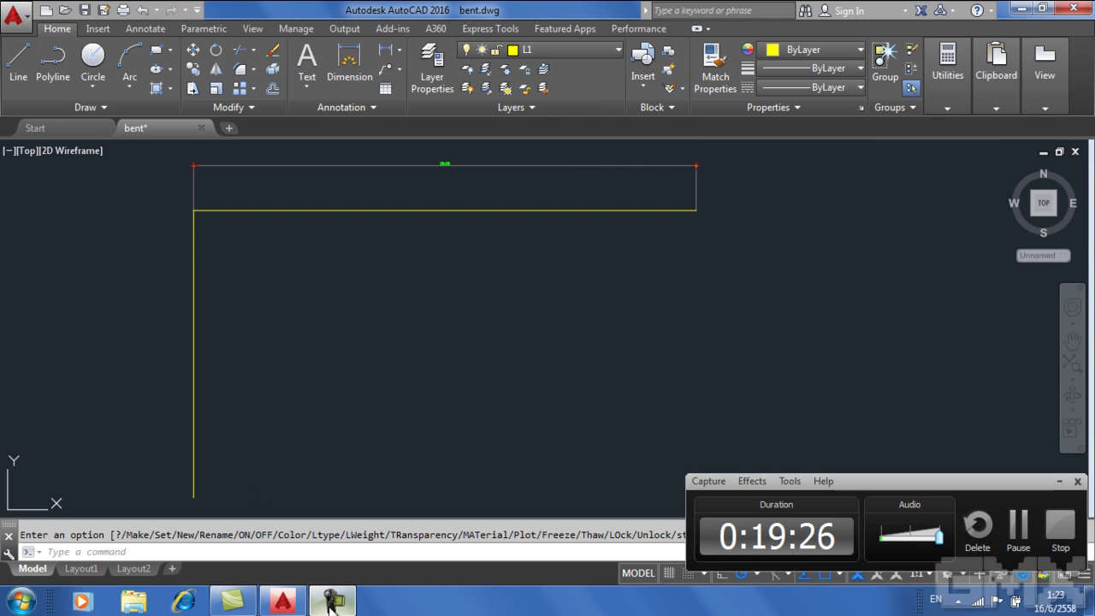
click(332, 600)
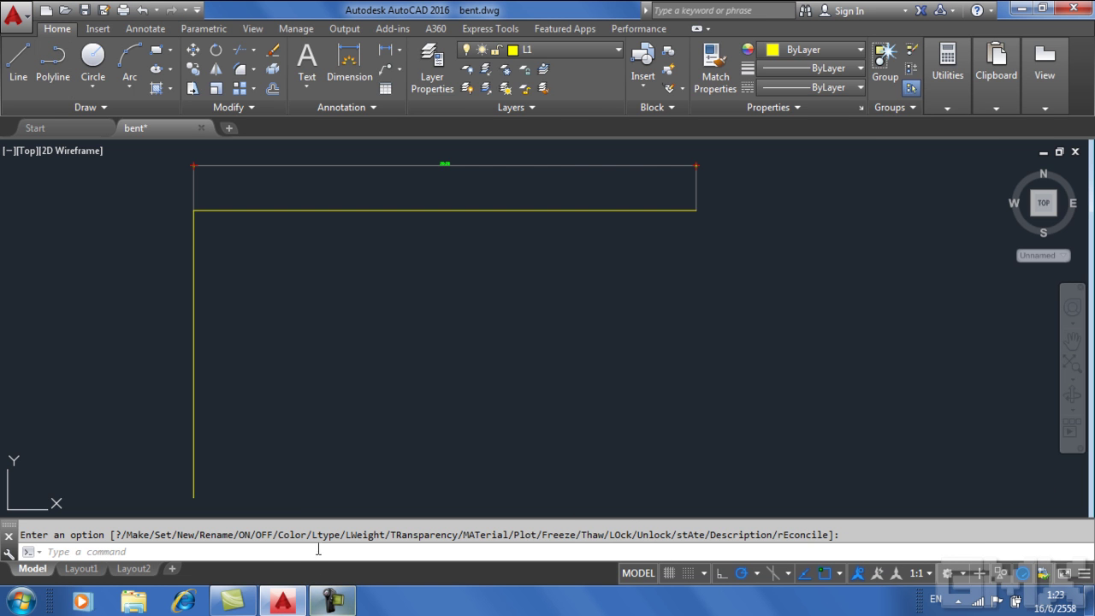
Switch the ribbon to the Insert tools for blocks and references
click(97, 28)
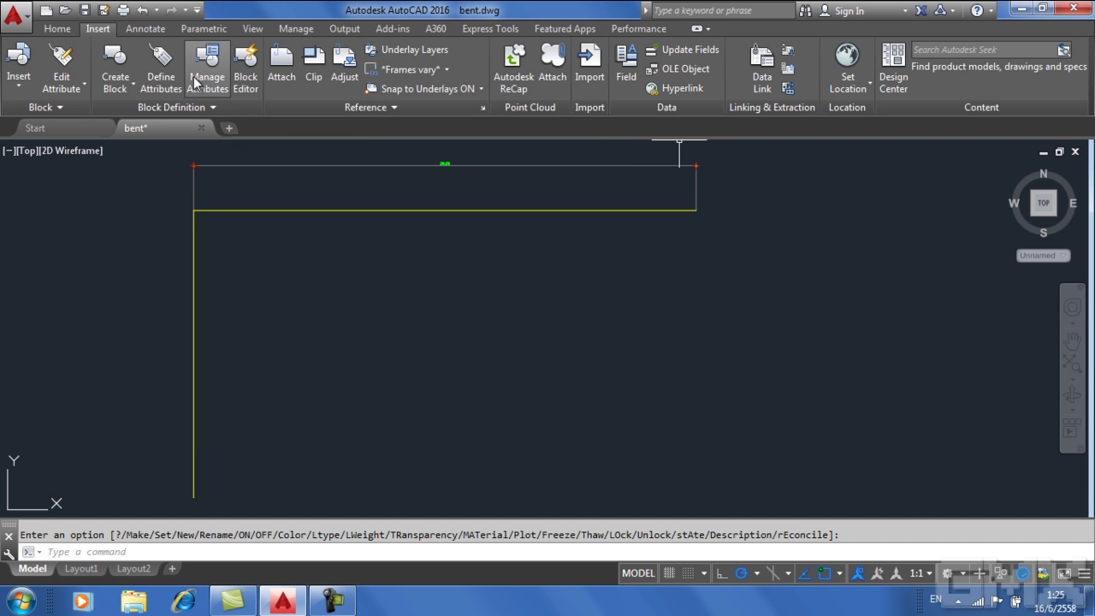
Open the Dimension Style Manager from the Annotate tab's dimension style list
click(142, 29)
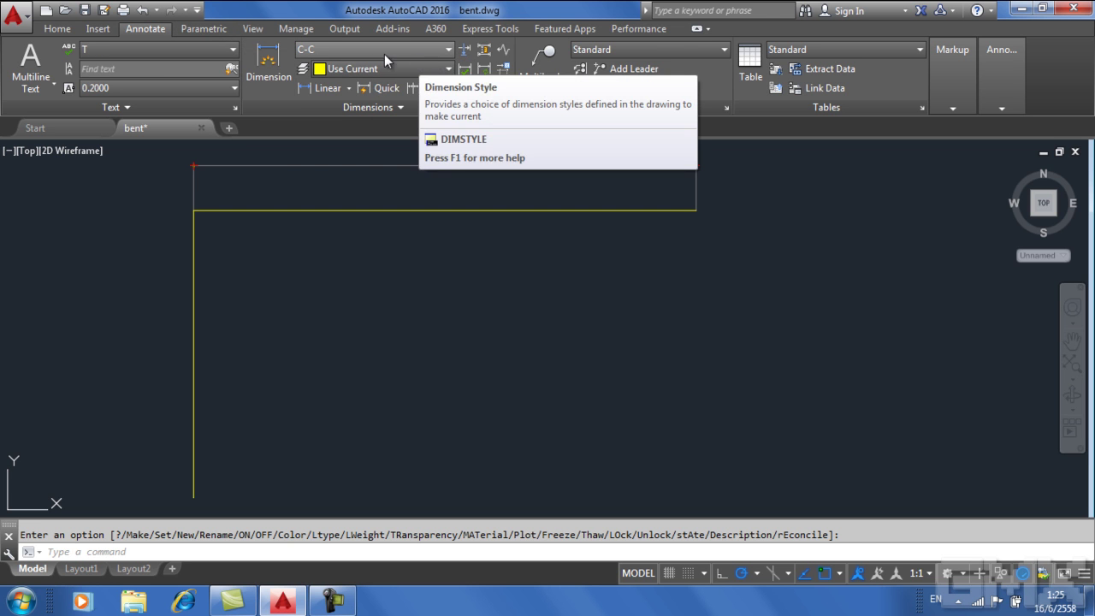
click(449, 49)
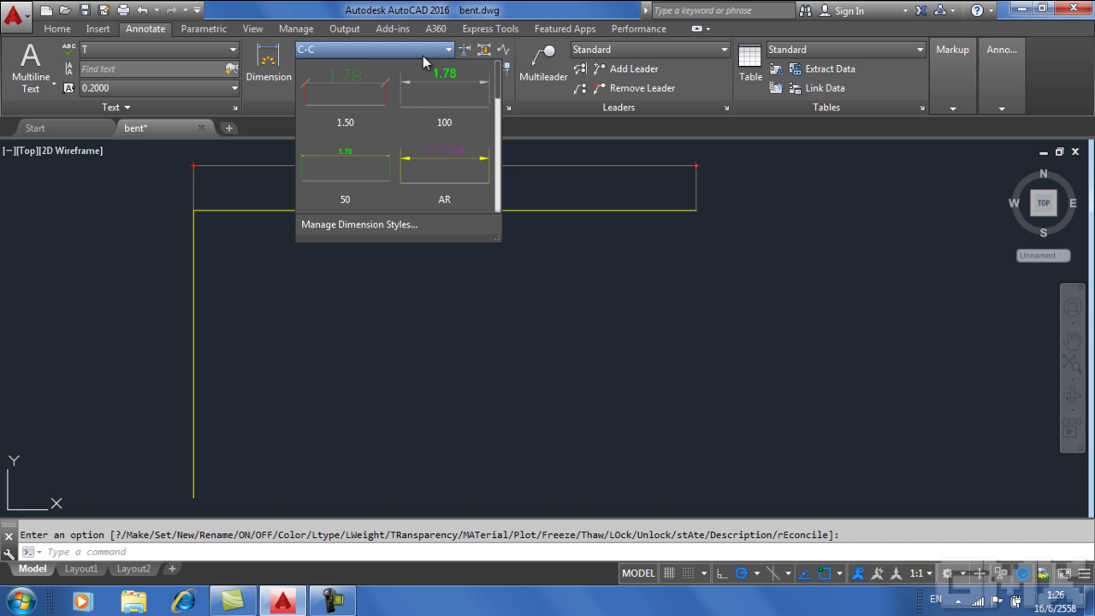
click(382, 226)
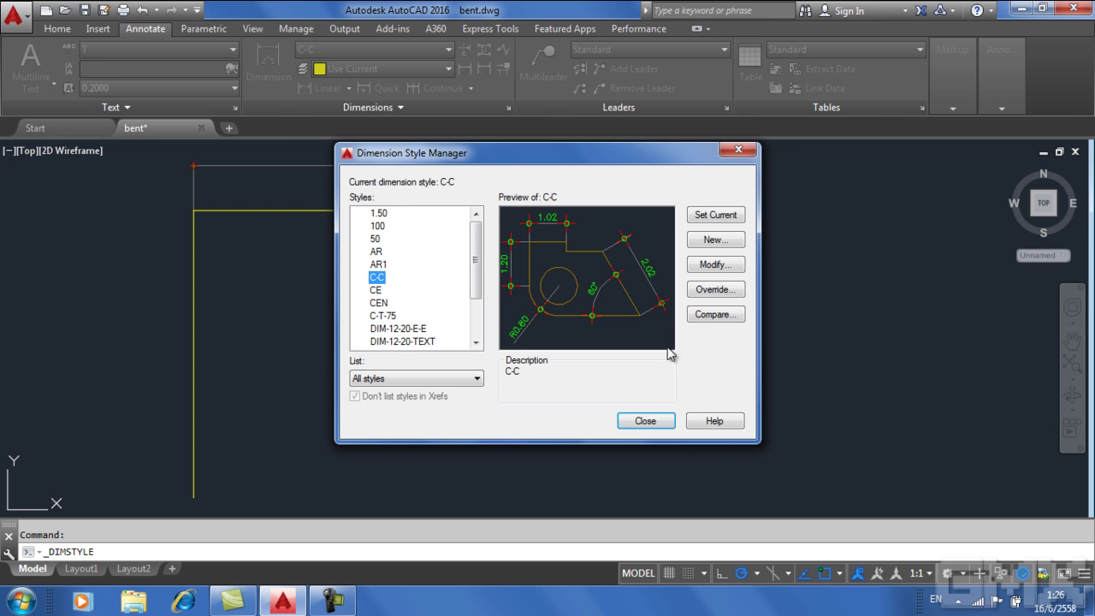
Preview the AR1, C-C and CE dimension styles, then close the manager with C-C current
click(379, 265)
click(377, 278)
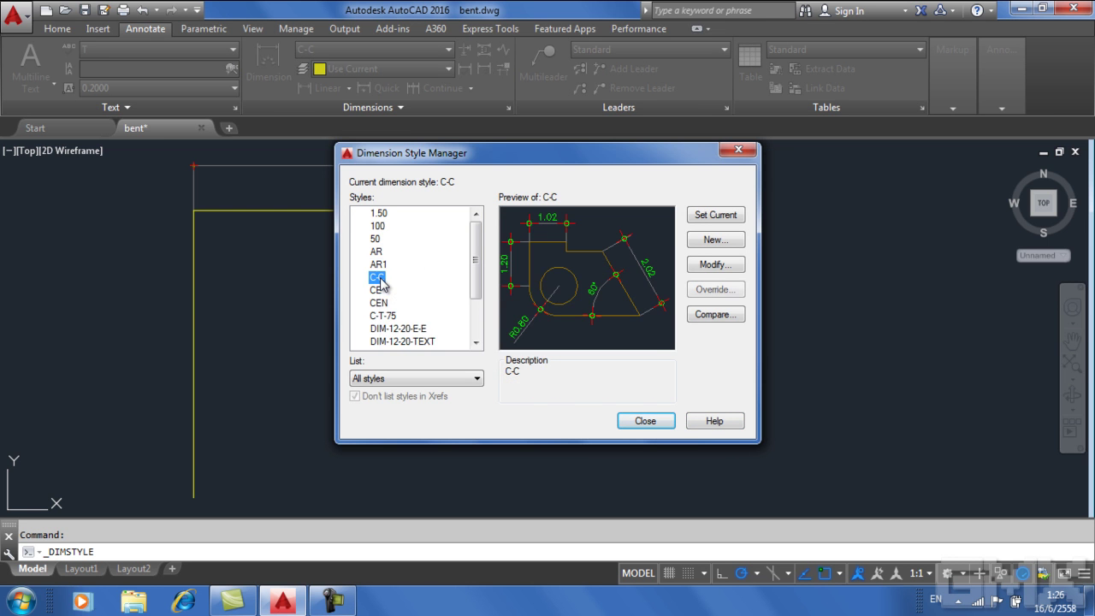
click(377, 291)
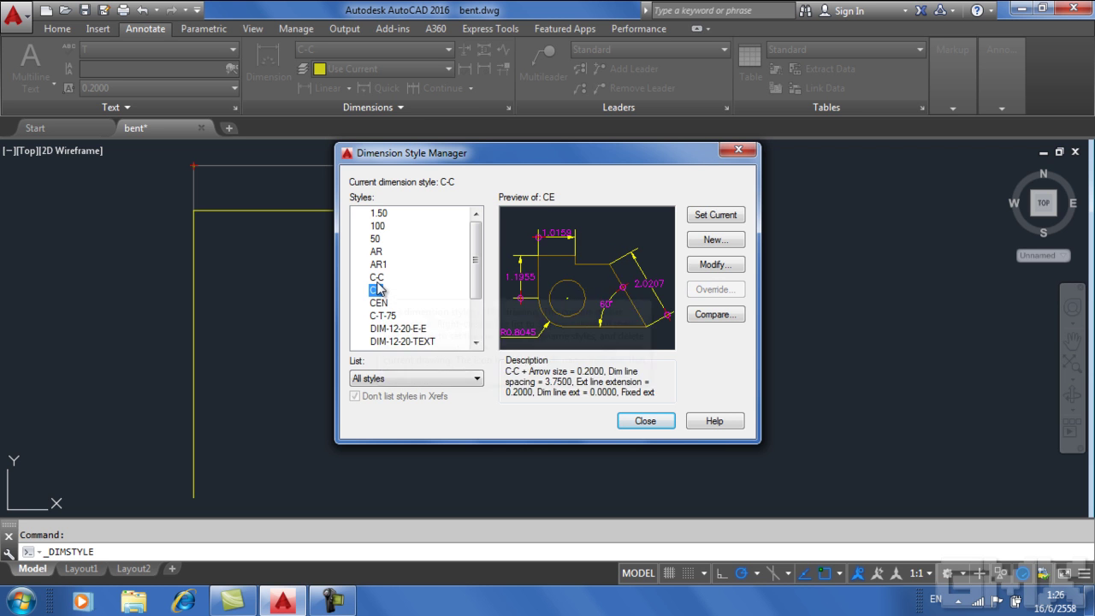
key(Up)
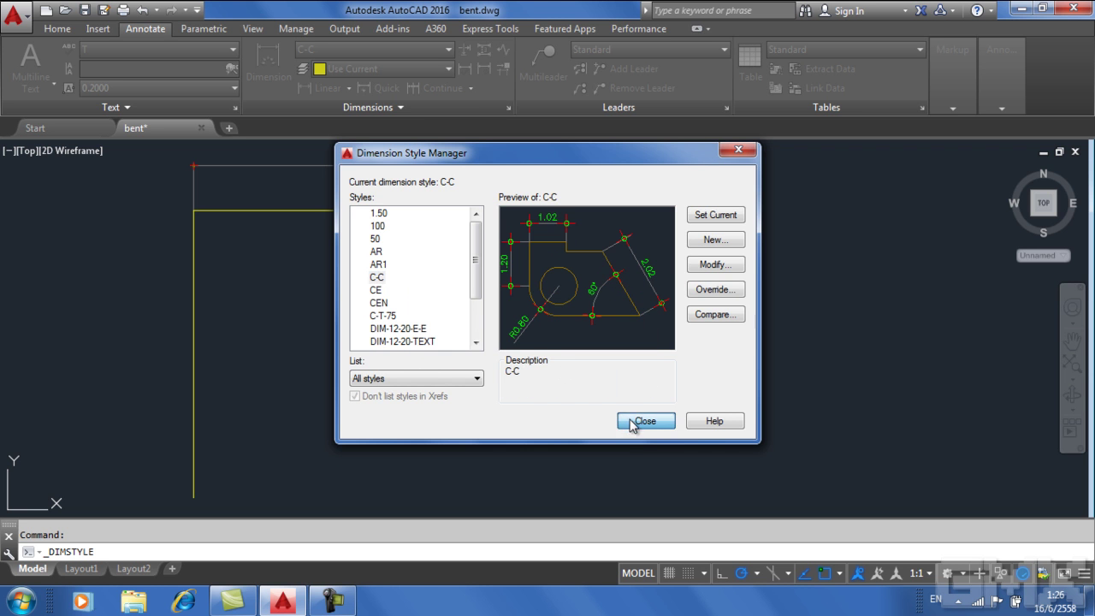
click(640, 421)
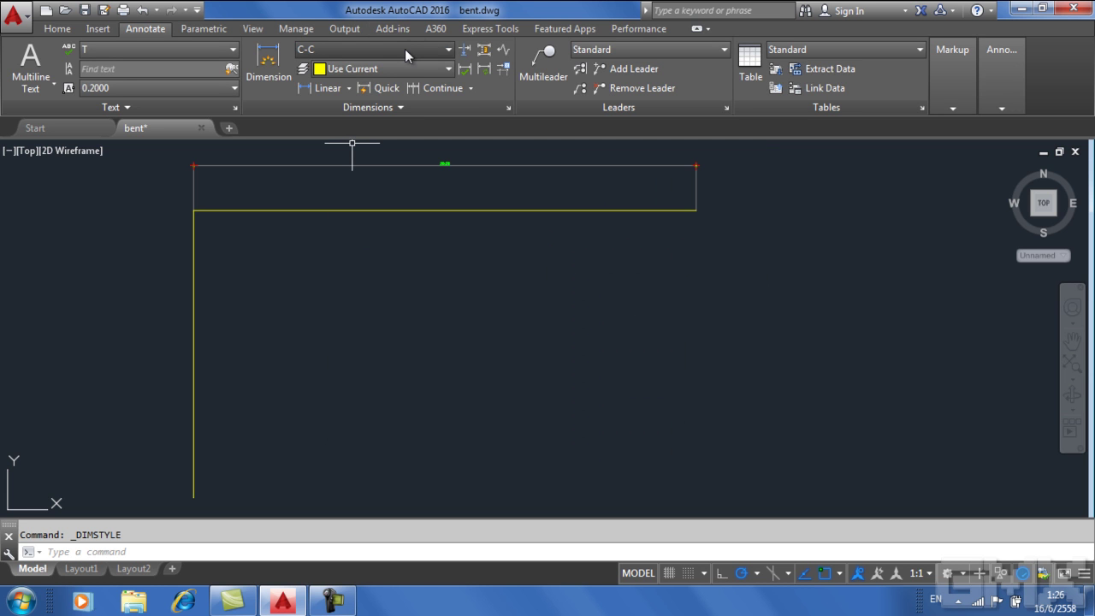
Show the text style list with T, THAI and TEXT-12-20-S on the Annotate tab
click(447, 50)
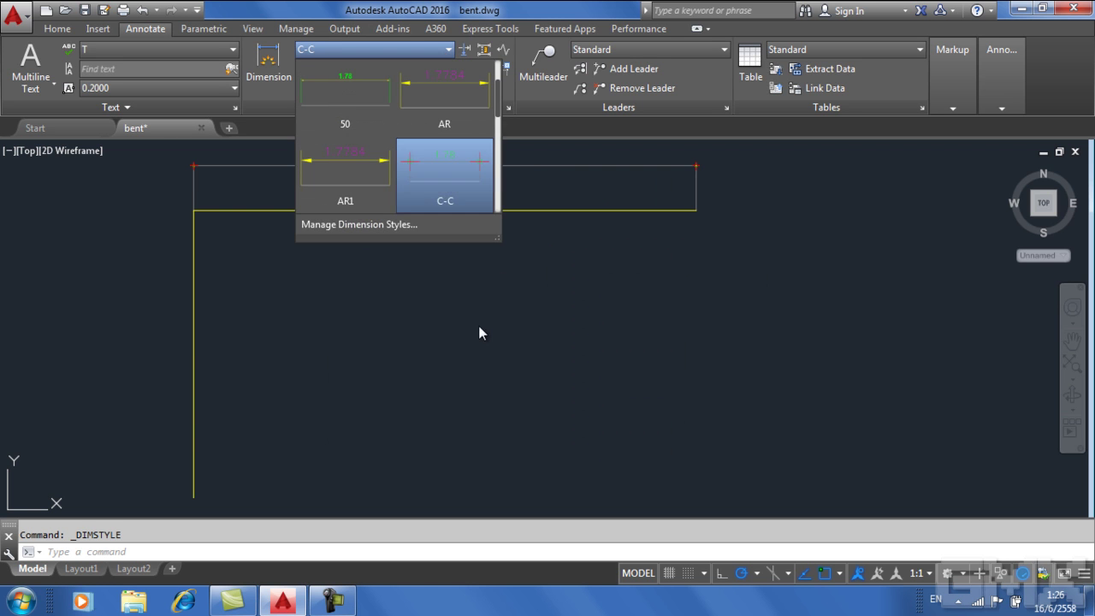
click(233, 52)
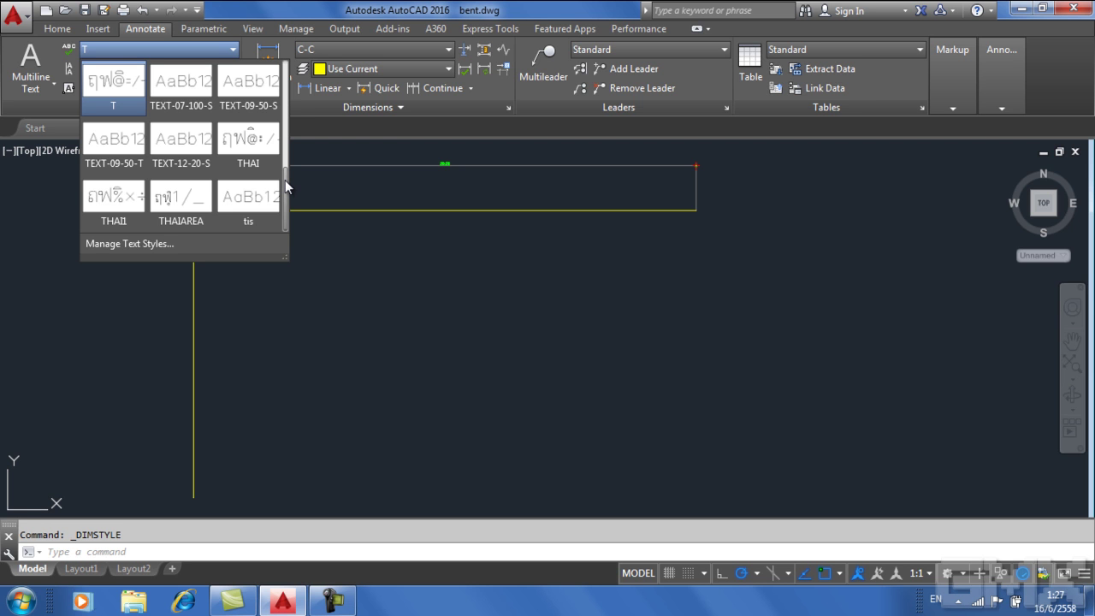
Page through the text styles and close the list with T still current
drag(285, 180, 288, 77)
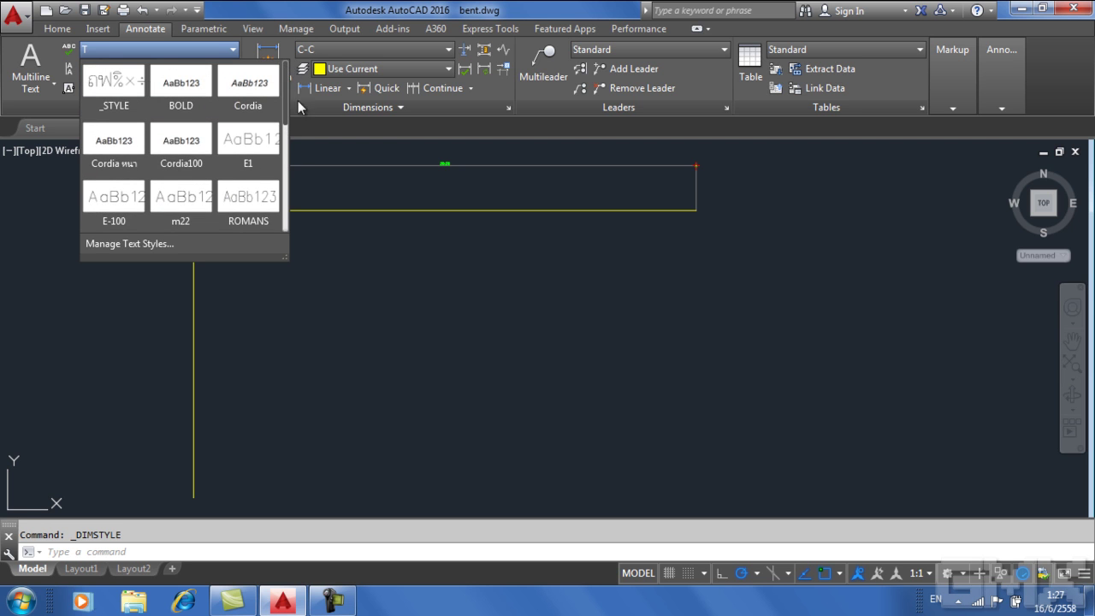
click(286, 221)
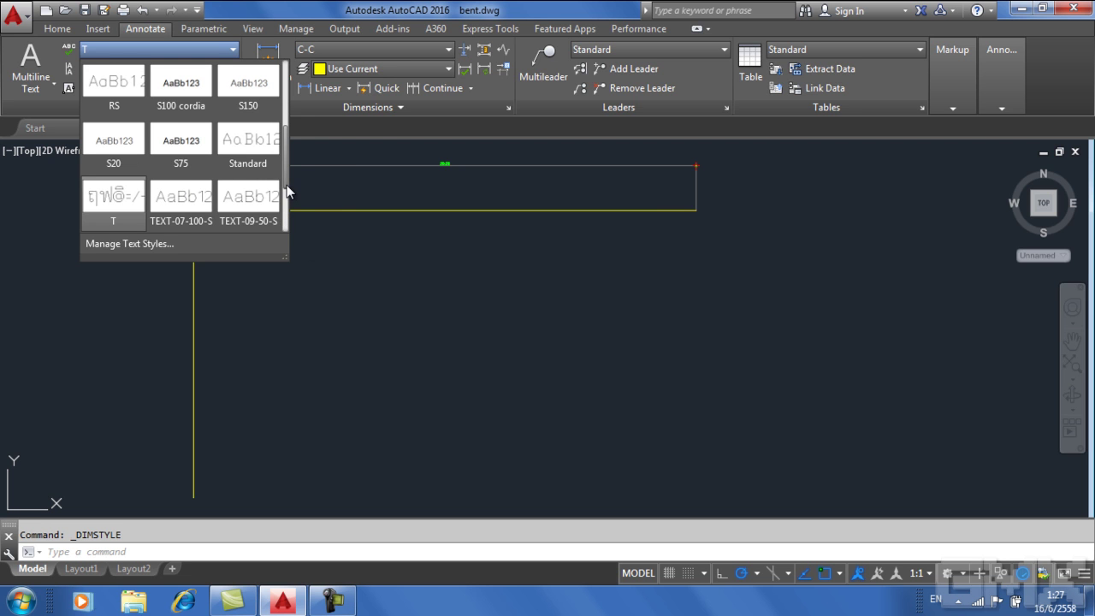
click(286, 94)
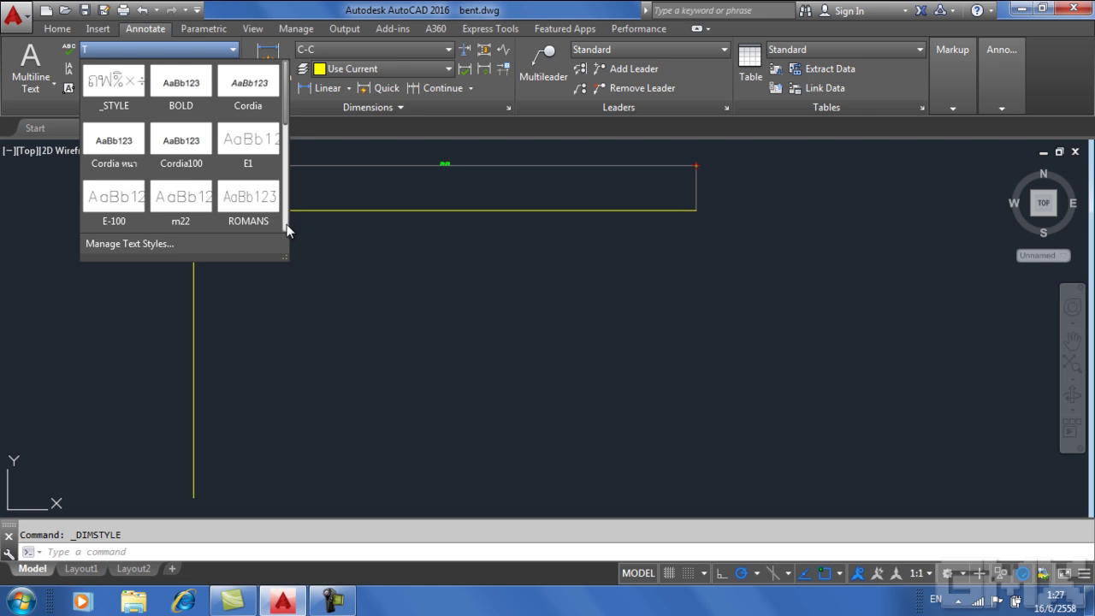
scroll(283, 227, down, 5)
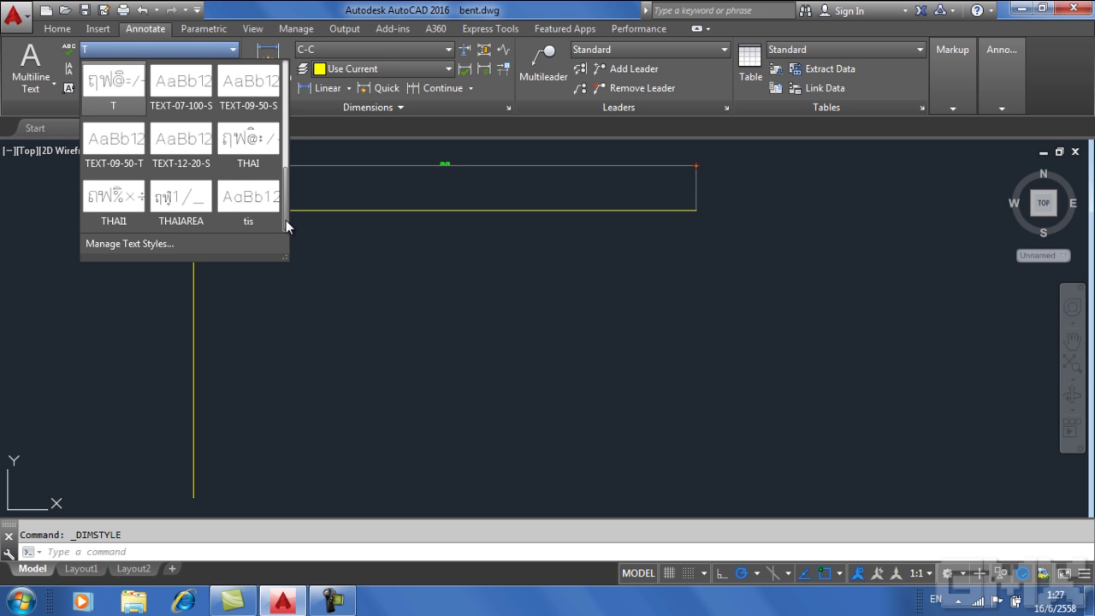
click(340, 234)
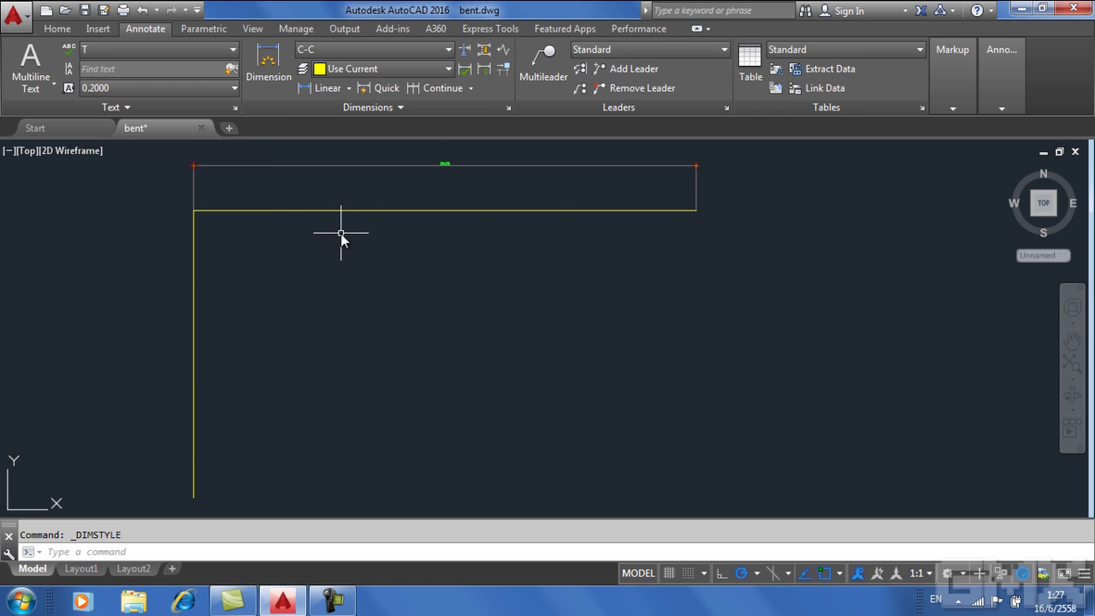
View the 0.2000 default annotation text height in its dropdown, then close it
click(232, 92)
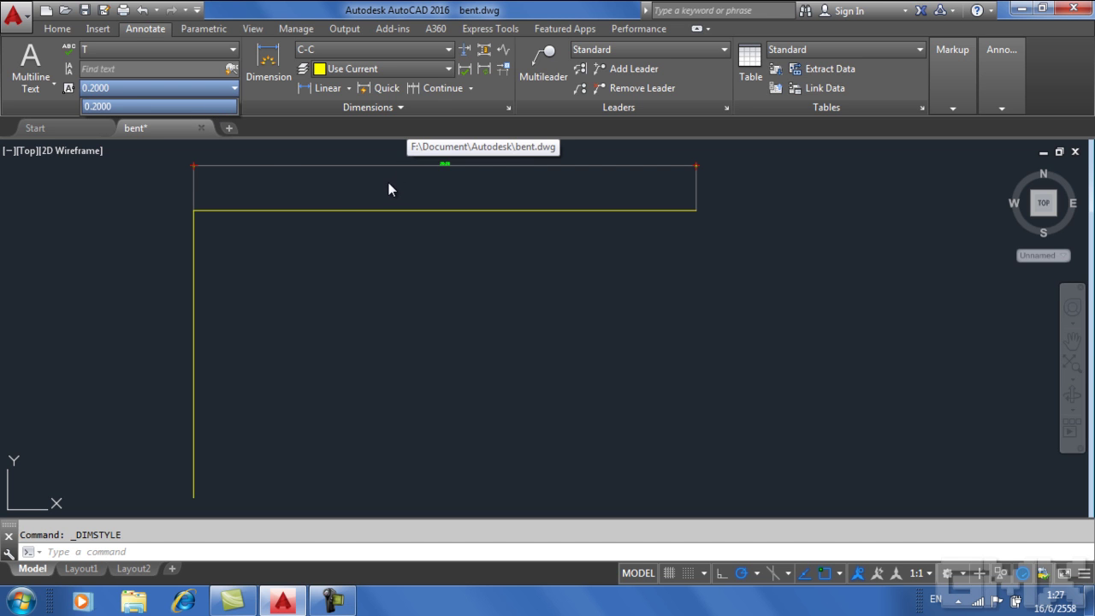
click(343, 175)
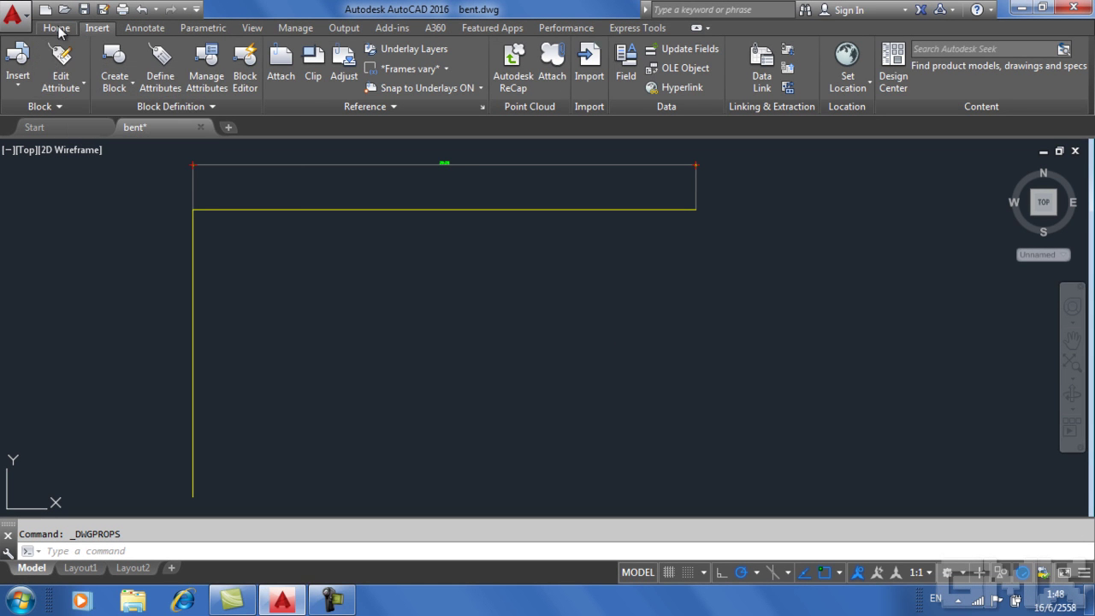
Switch between the Home and Insert tabs, cancel an empty selection window, and end on Home
click(59, 28)
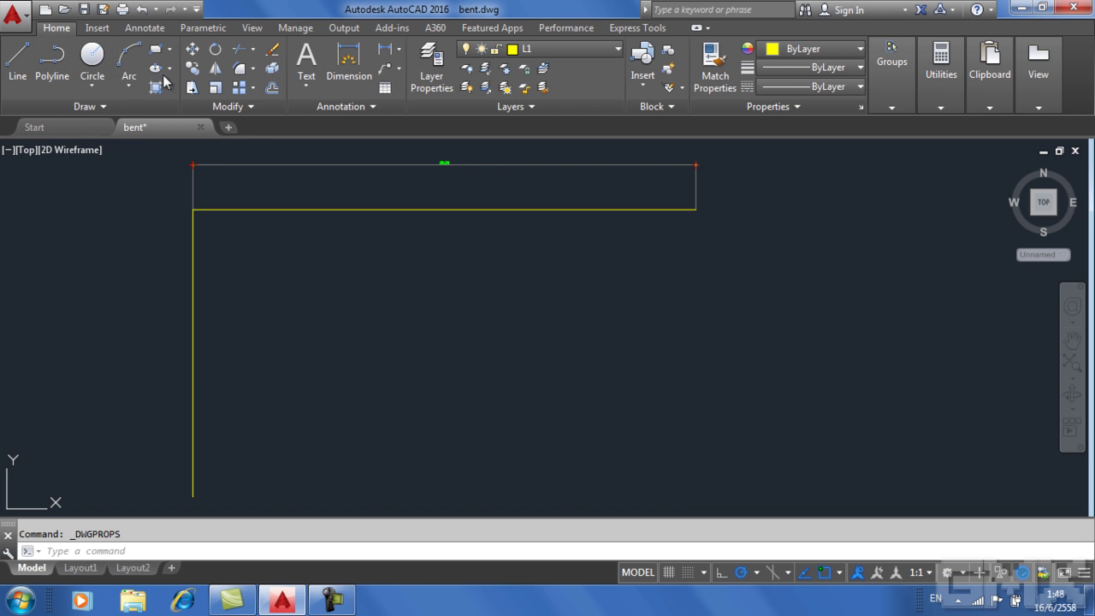
click(92, 30)
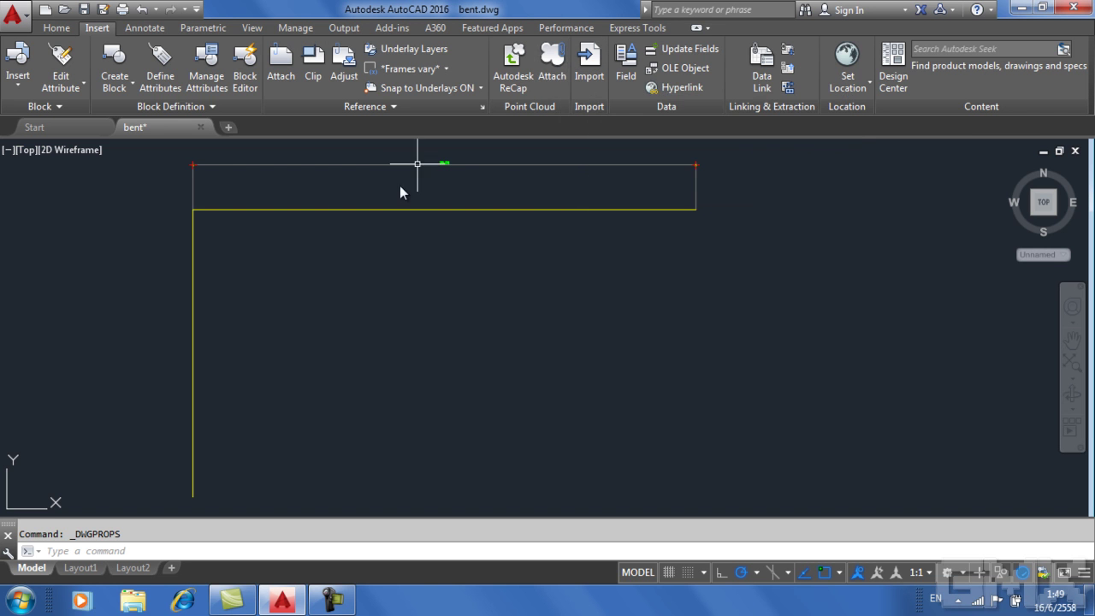
click(339, 240)
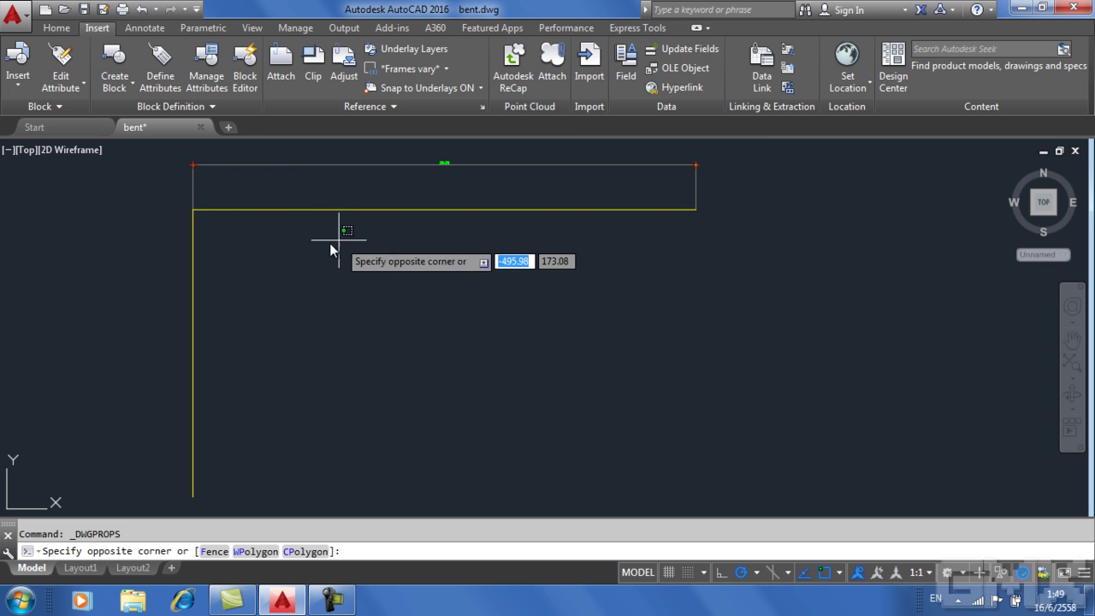
click(280, 269)
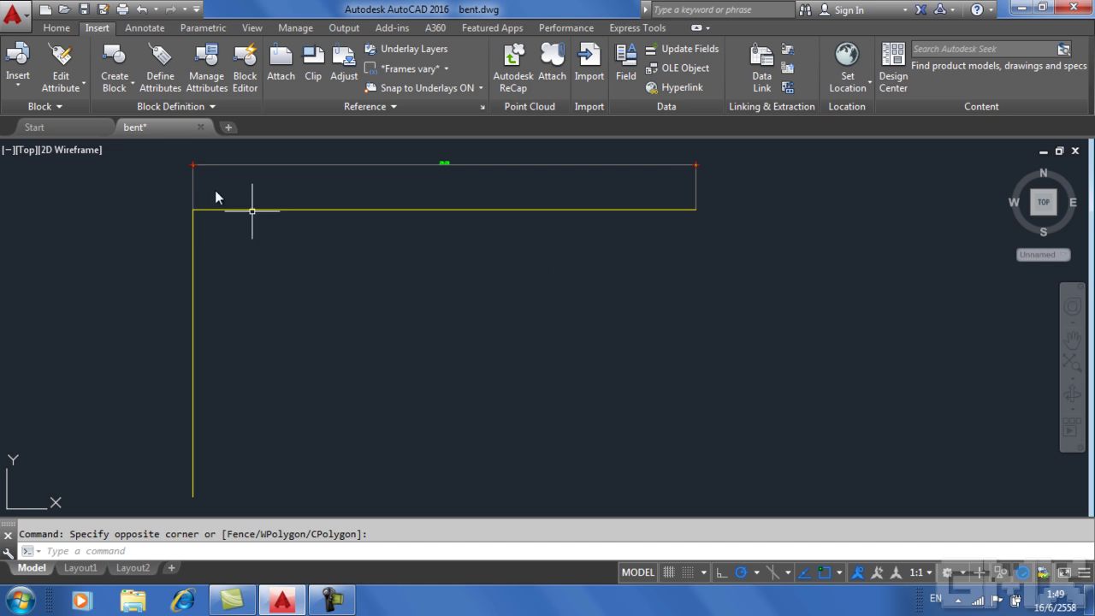
click(56, 28)
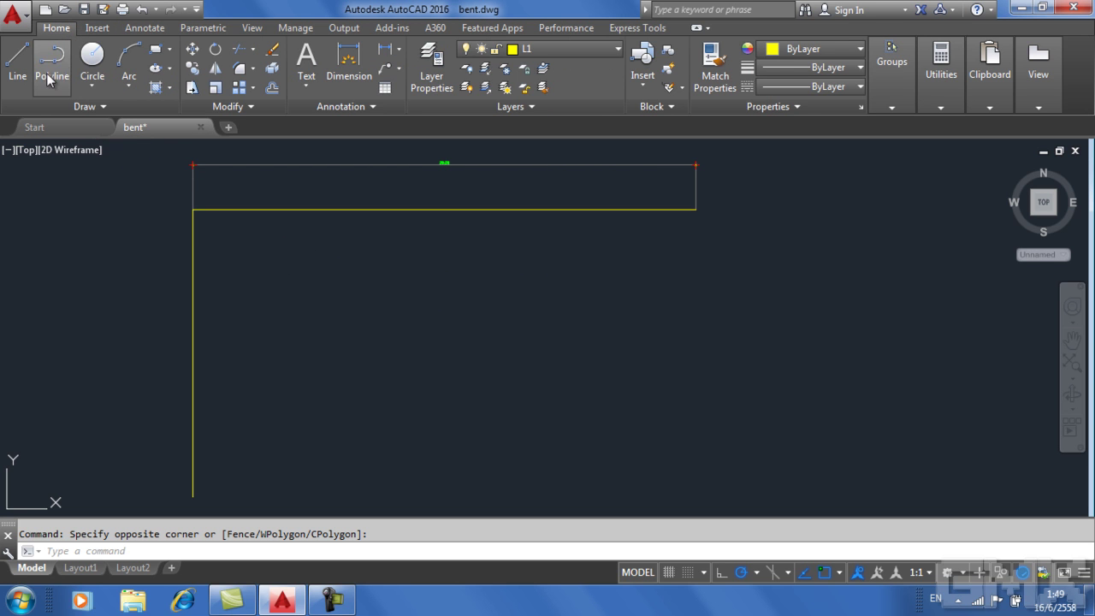
click(97, 27)
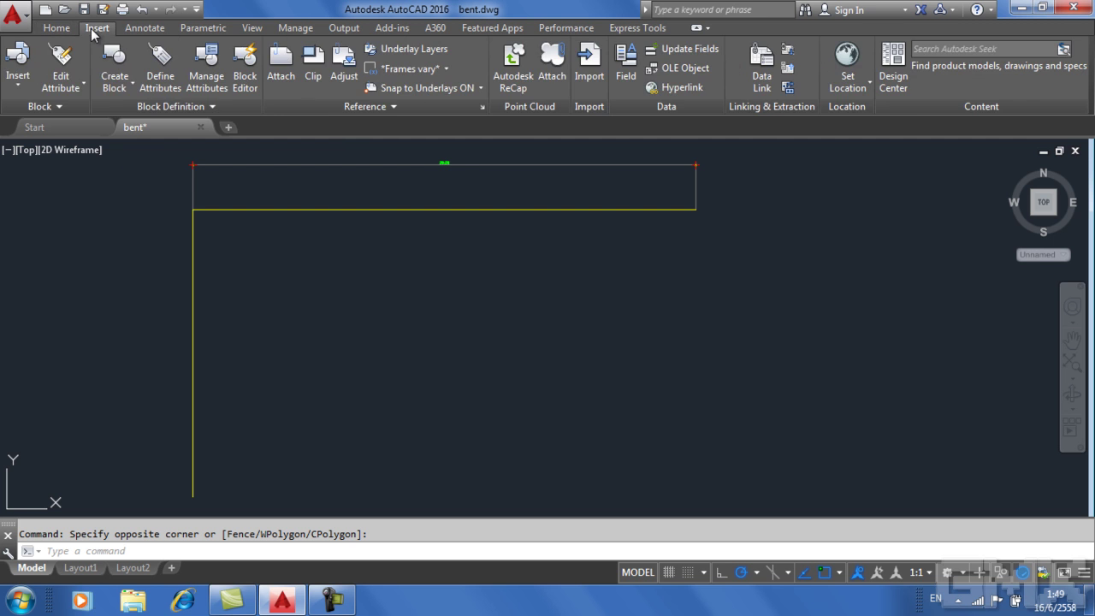
click(57, 27)
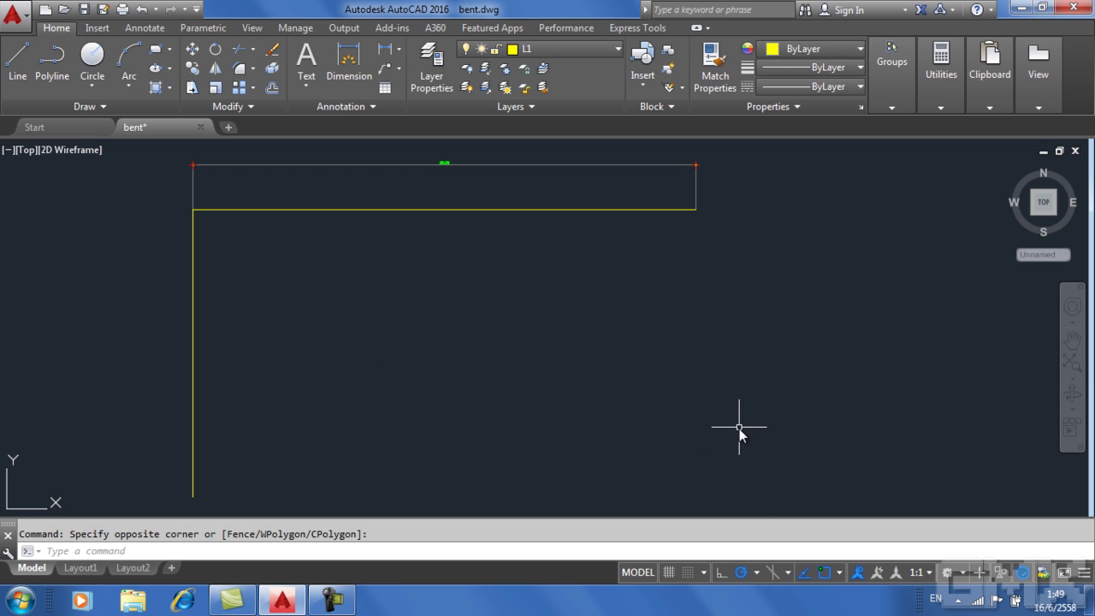
Open Drafting Settings on the Object Snap tab to review Endpoint, Midpoint, Center, Intersection, Extension and Perpendicular
click(703, 574)
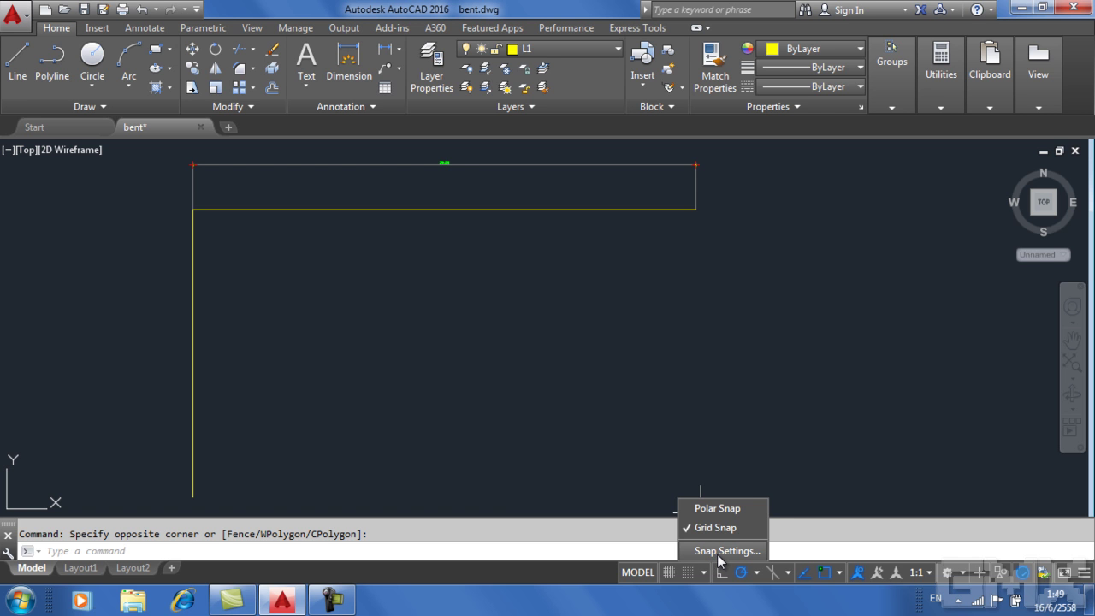
click(726, 551)
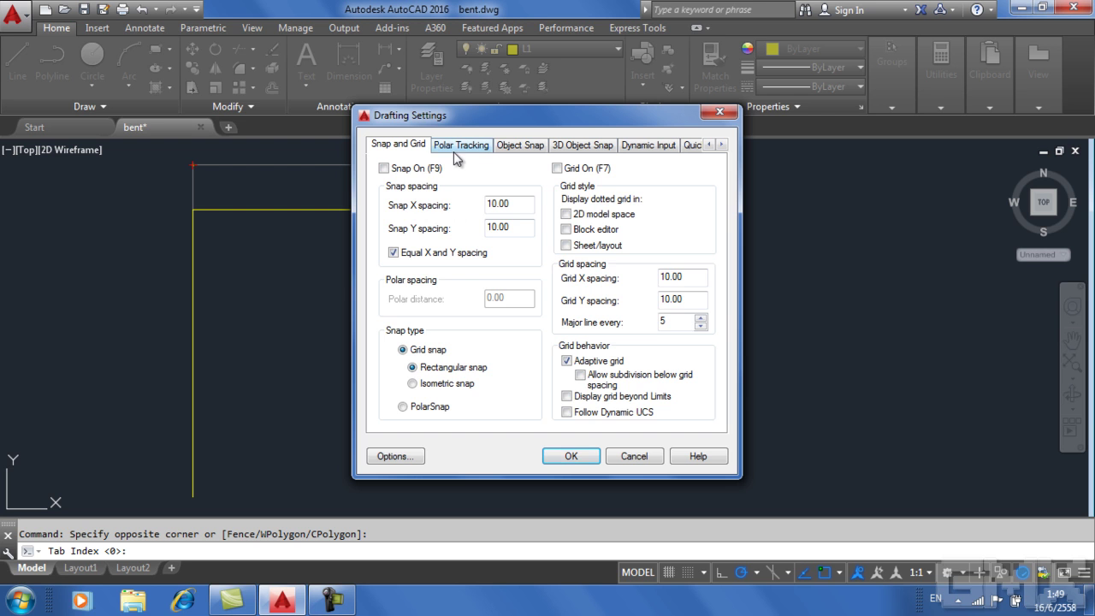
click(517, 150)
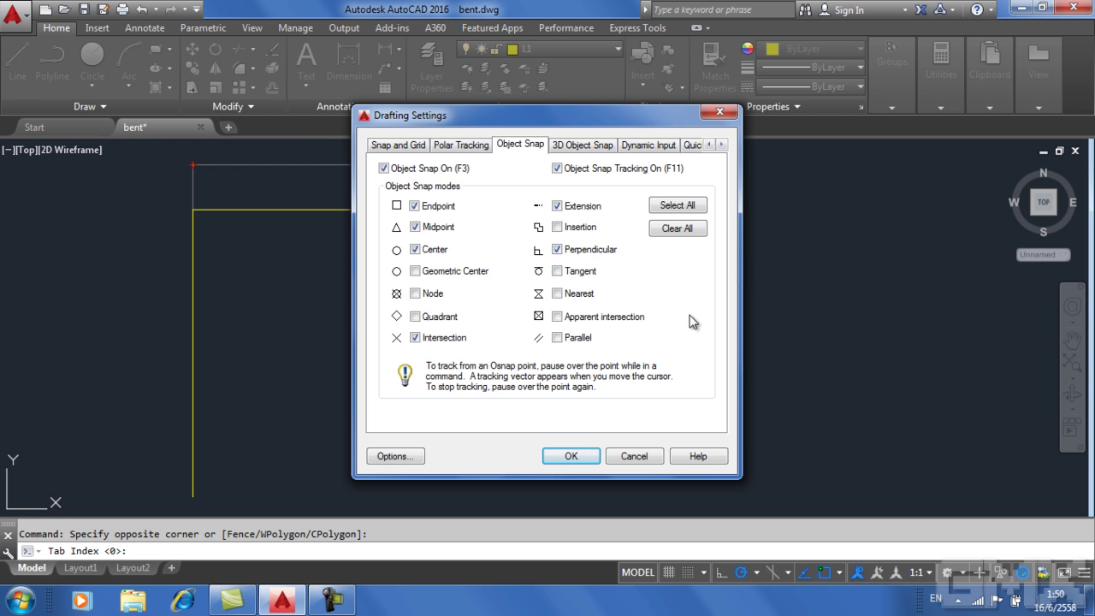
Draw a line down the outline's right side, then a diagonal up to the top edge's midpoint
click(634, 456)
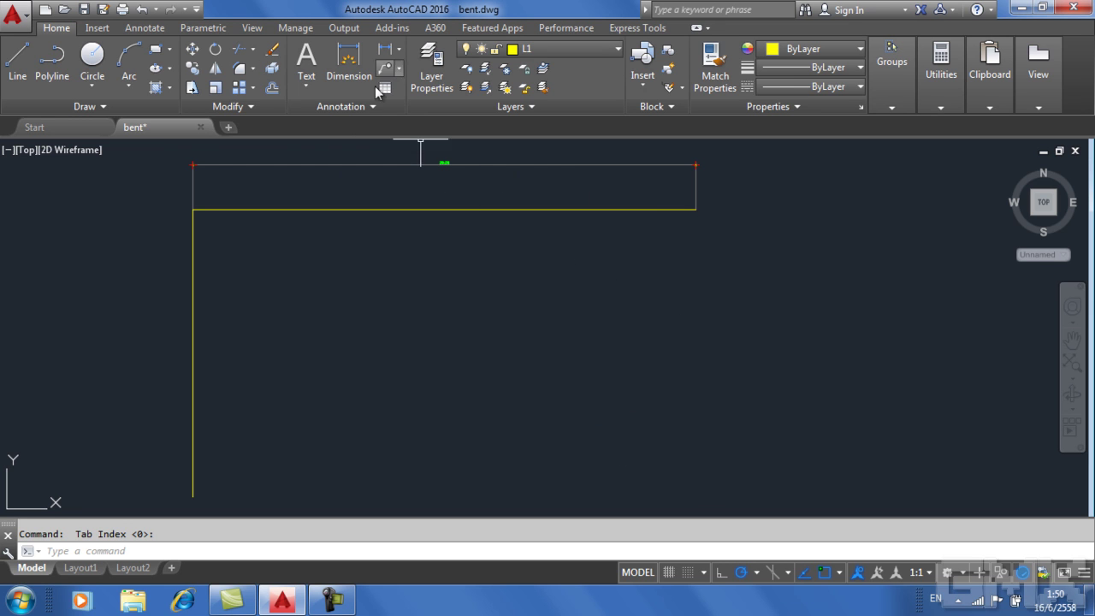
click(19, 69)
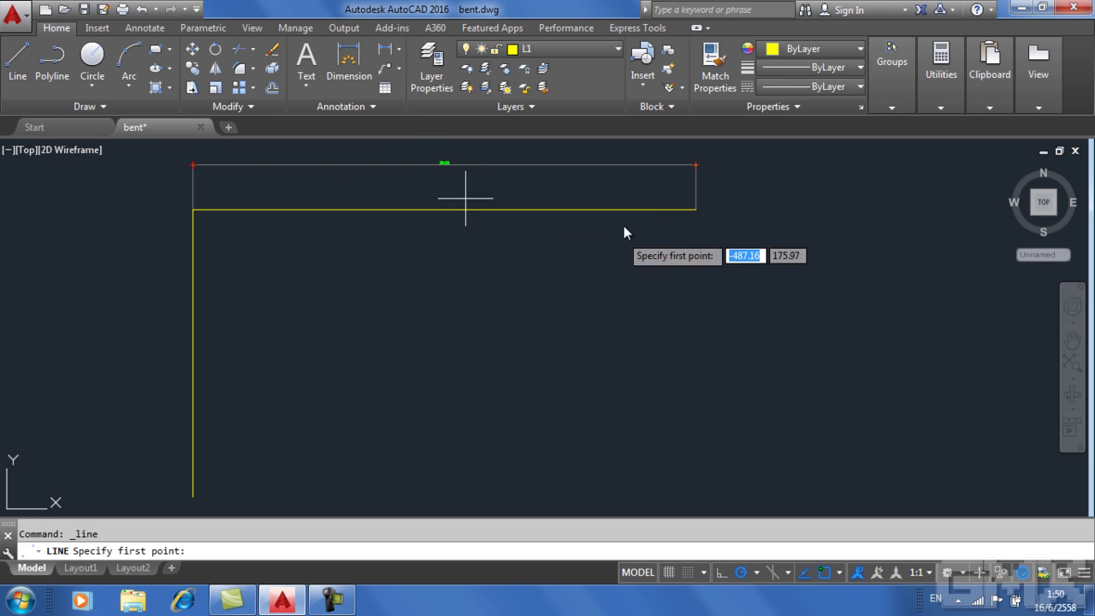
click(695, 216)
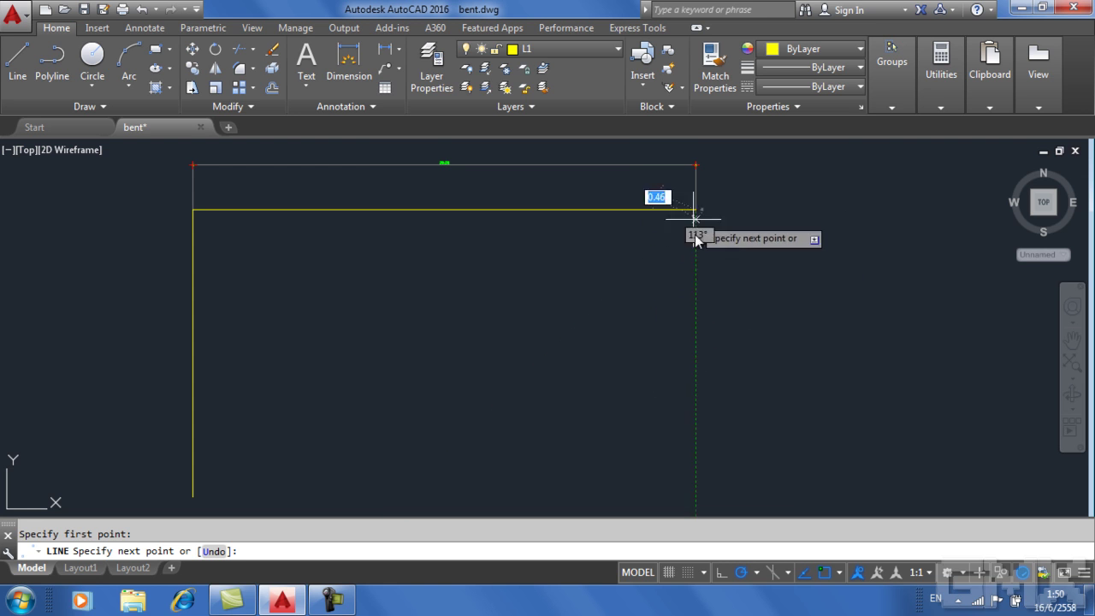
click(692, 386)
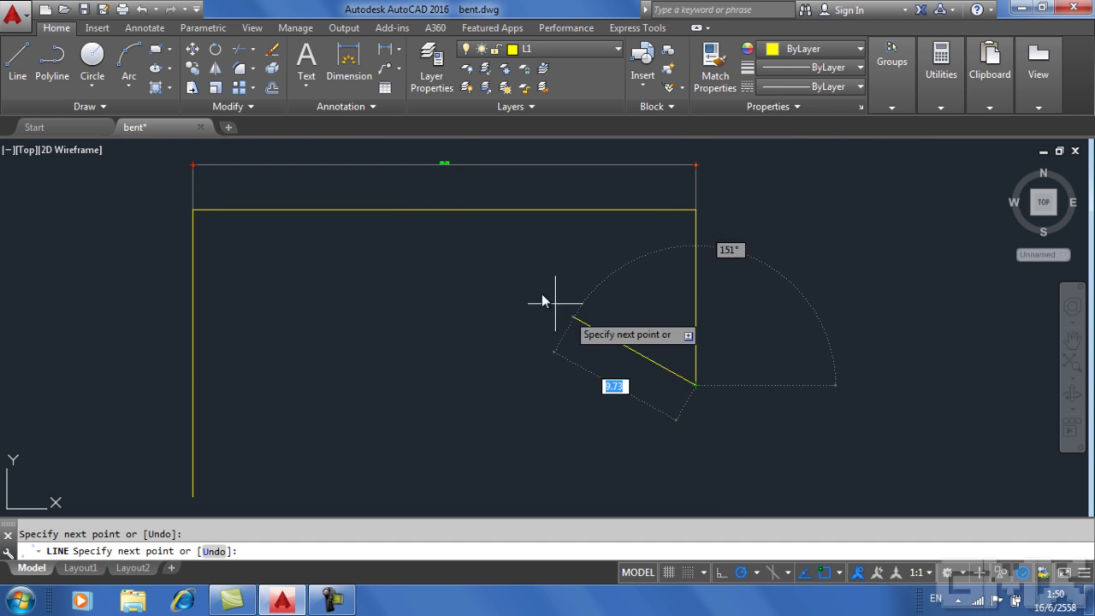
click(444, 211)
right_click(447, 214)
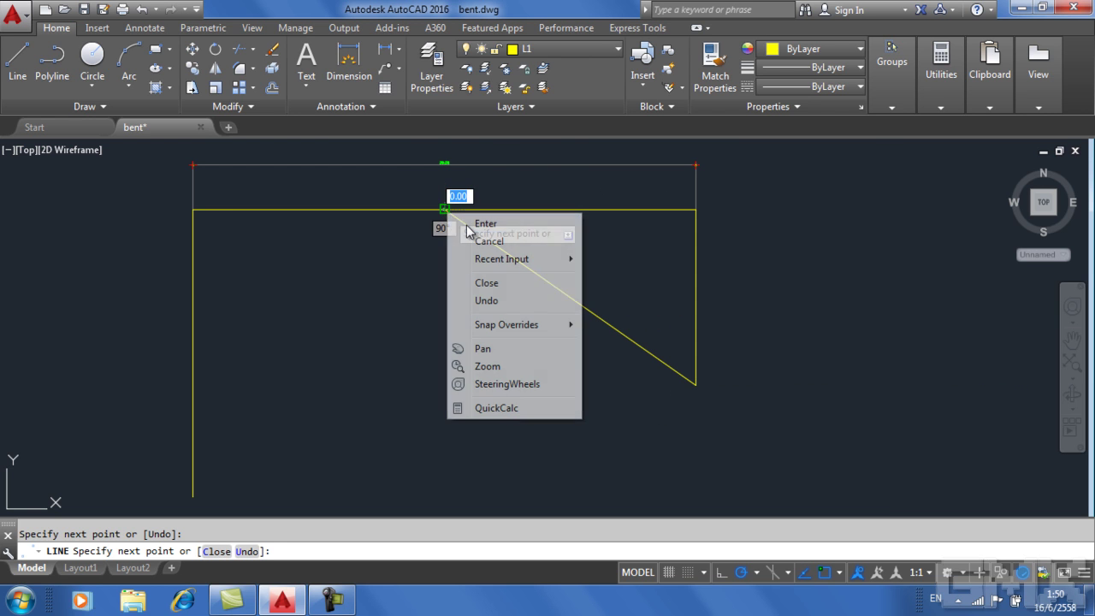
click(473, 224)
scroll(465, 230, up, 4)
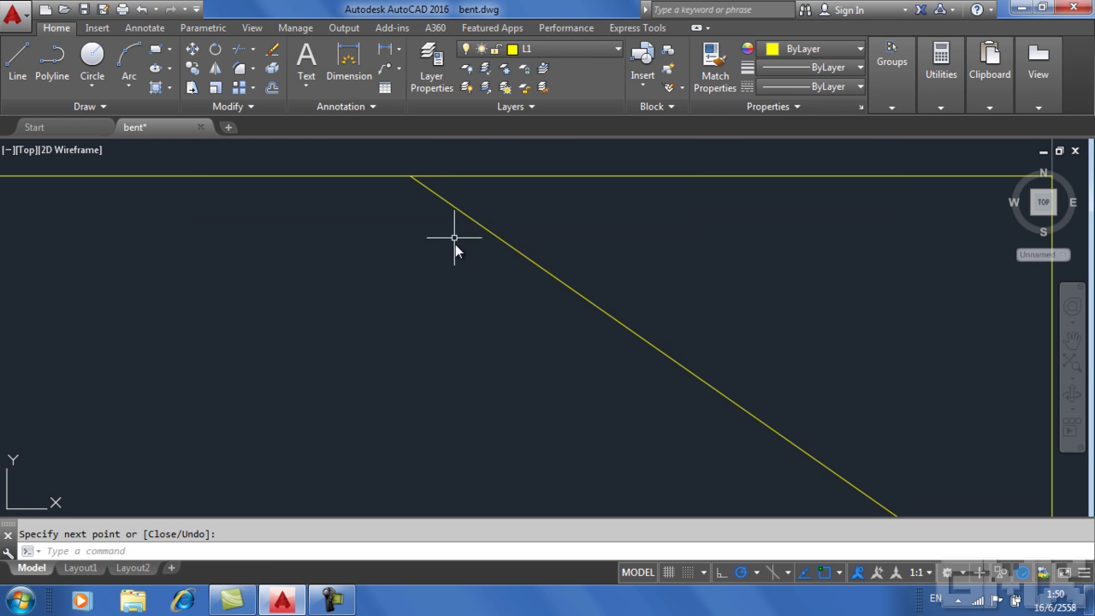
Draw a diagonal line from the top edge's midpoint down to the outline's bottom-left corner
scroll(440, 214, down, 3)
scroll(447, 220, up, 3)
scroll(415, 217, down, 2)
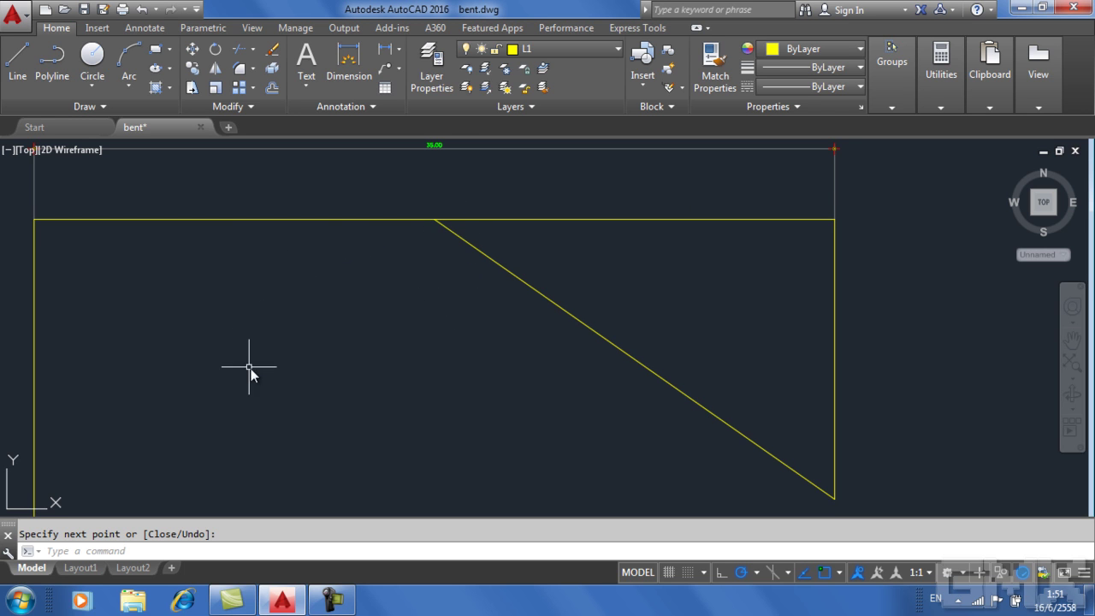
click(8, 74)
click(435, 220)
scroll(443, 226, up, 2)
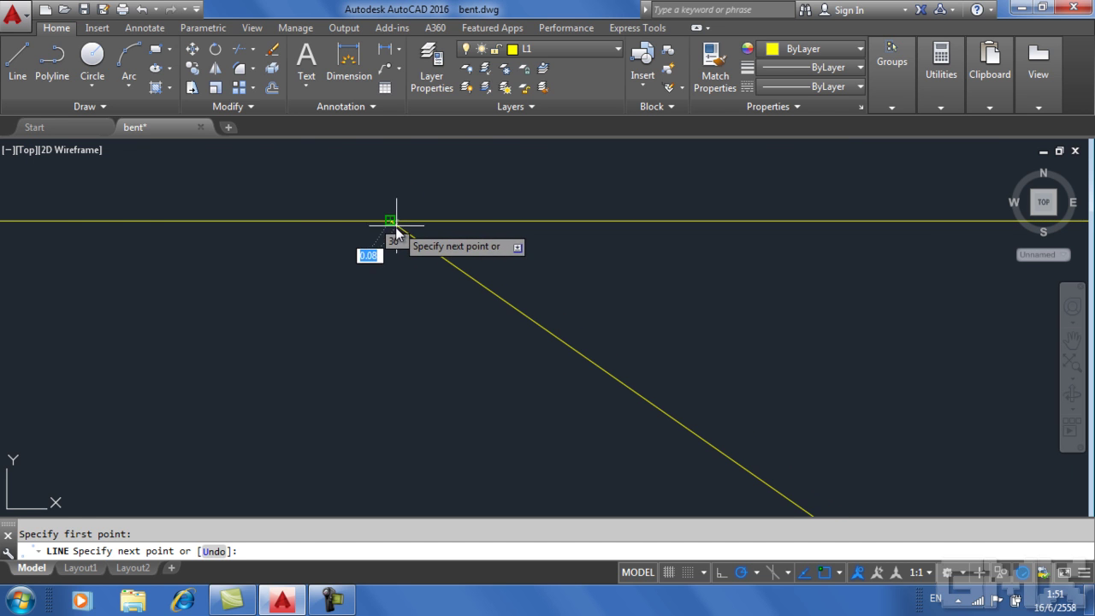
scroll(338, 257, down, 1)
scroll(338, 257, down, 3)
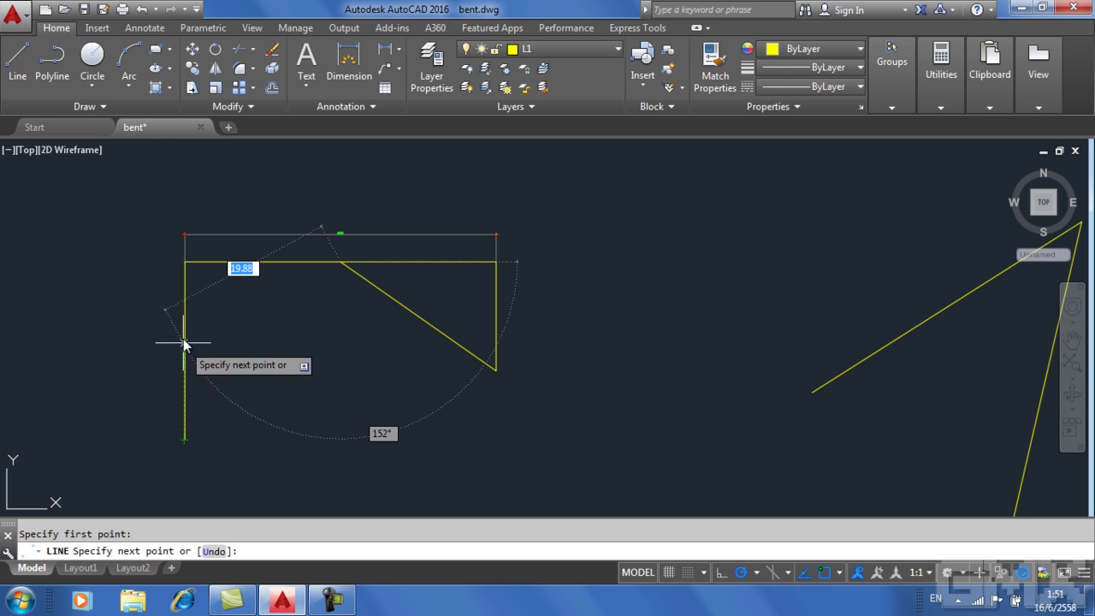
click(186, 440)
right_click(235, 421)
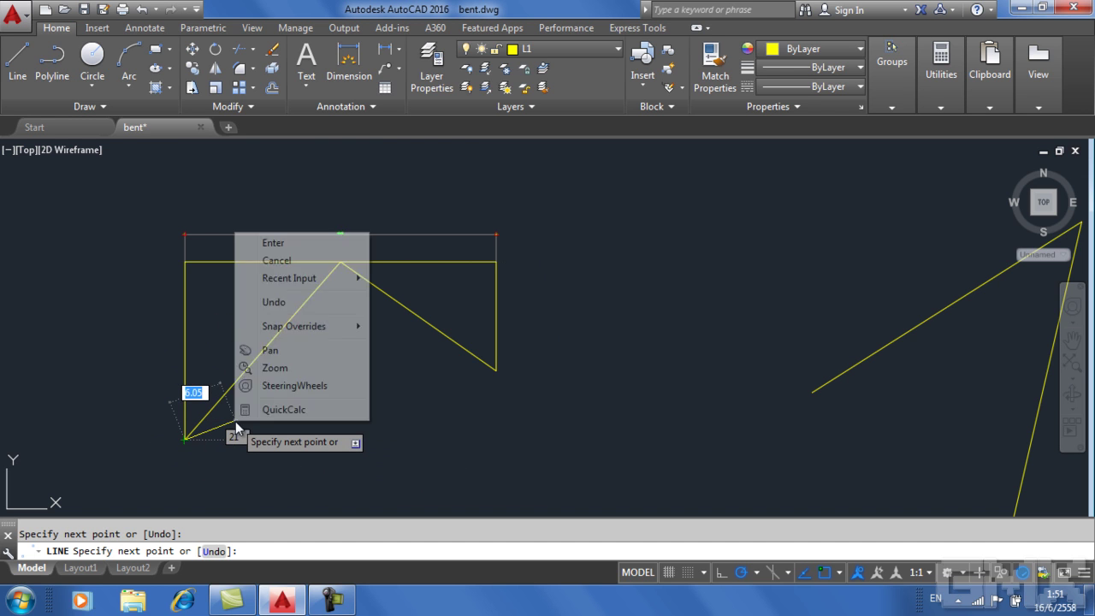
click(310, 238)
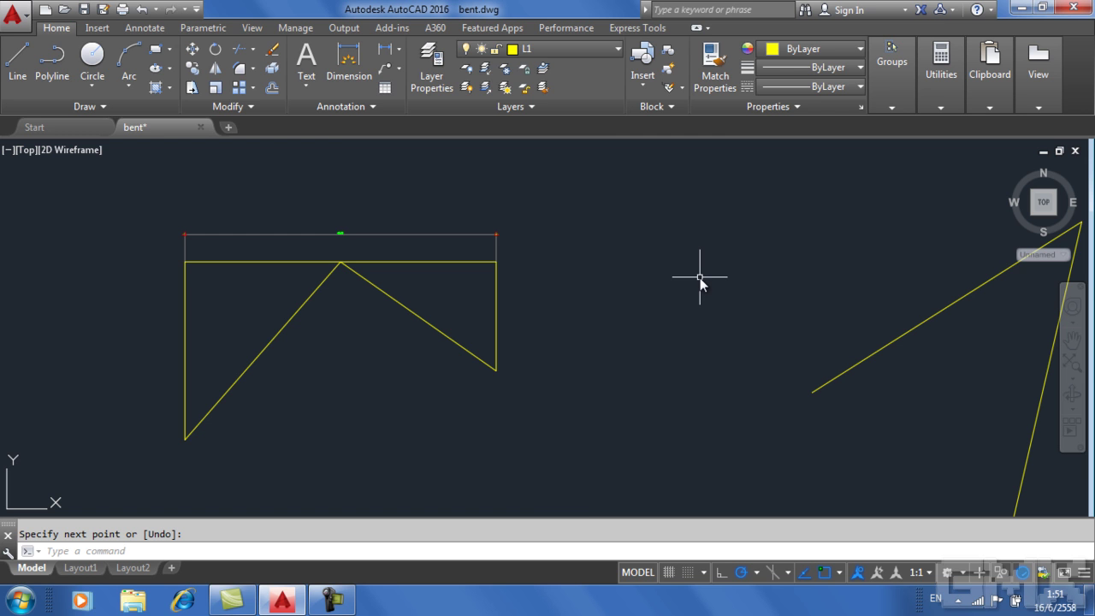
Check the enabled object snaps: Endpoint, Midpoint, Center, Intersection, Extension, Perpendicular
click(706, 574)
click(711, 557)
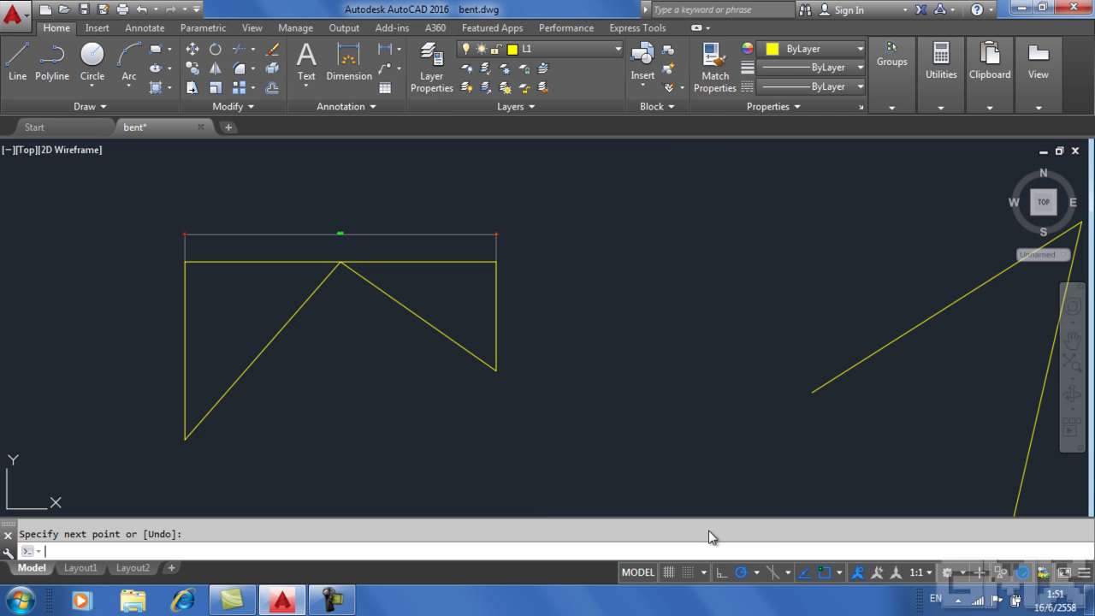
click(518, 147)
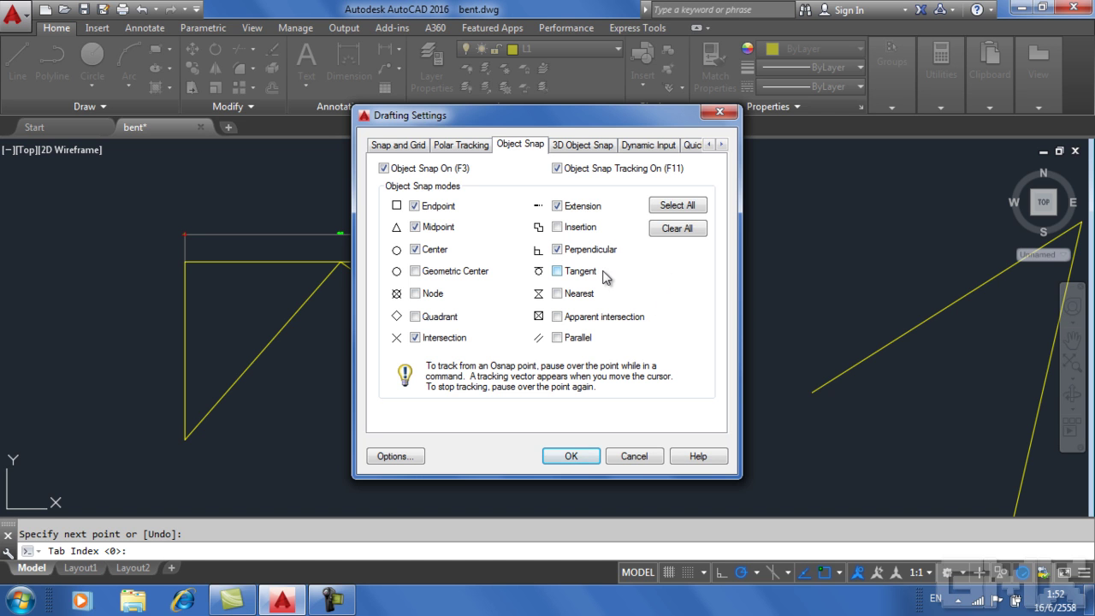
click(571, 456)
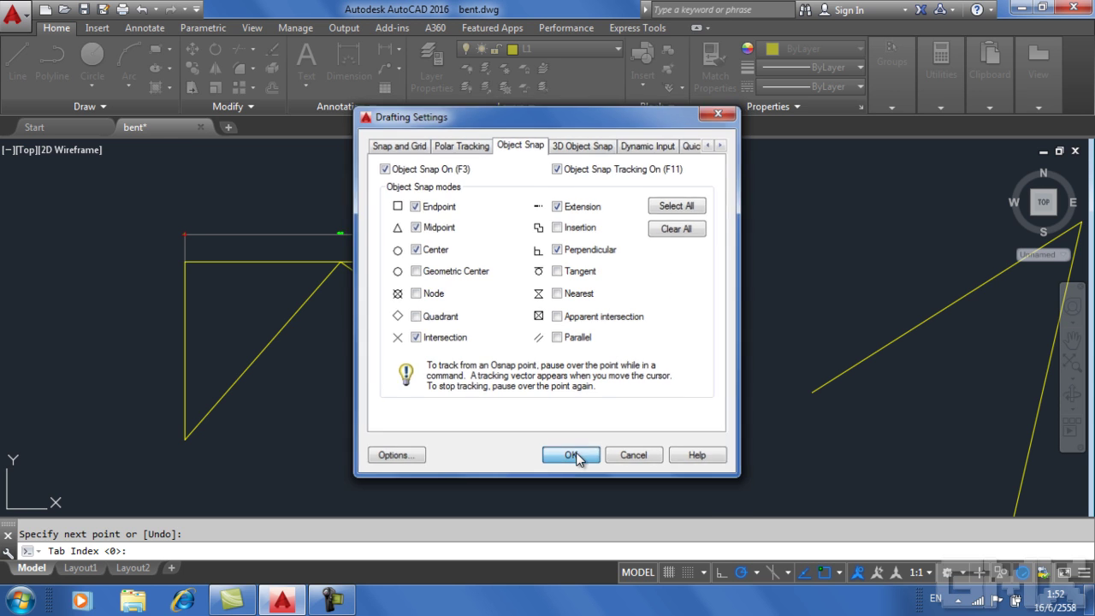
click(704, 574)
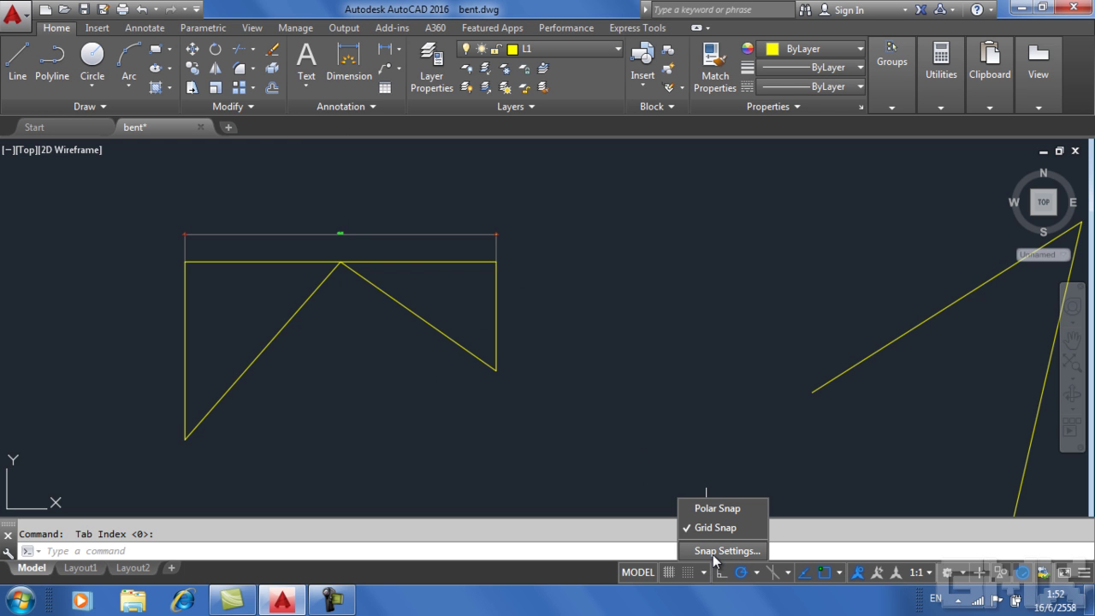
Try a 15° polar tracking increment angle, then set it back to 45°
click(713, 552)
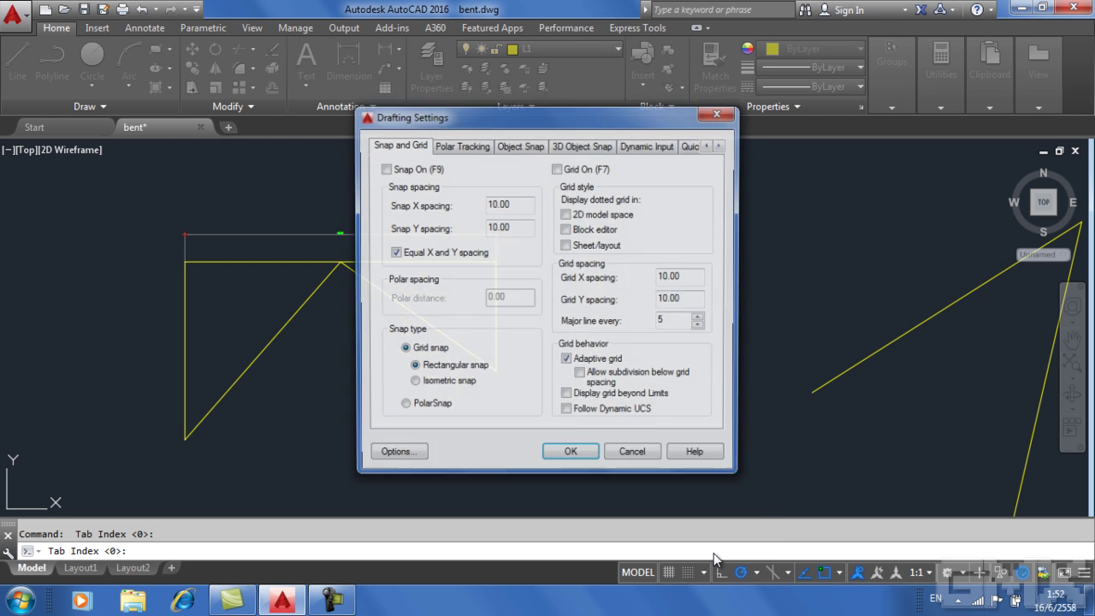
click(476, 150)
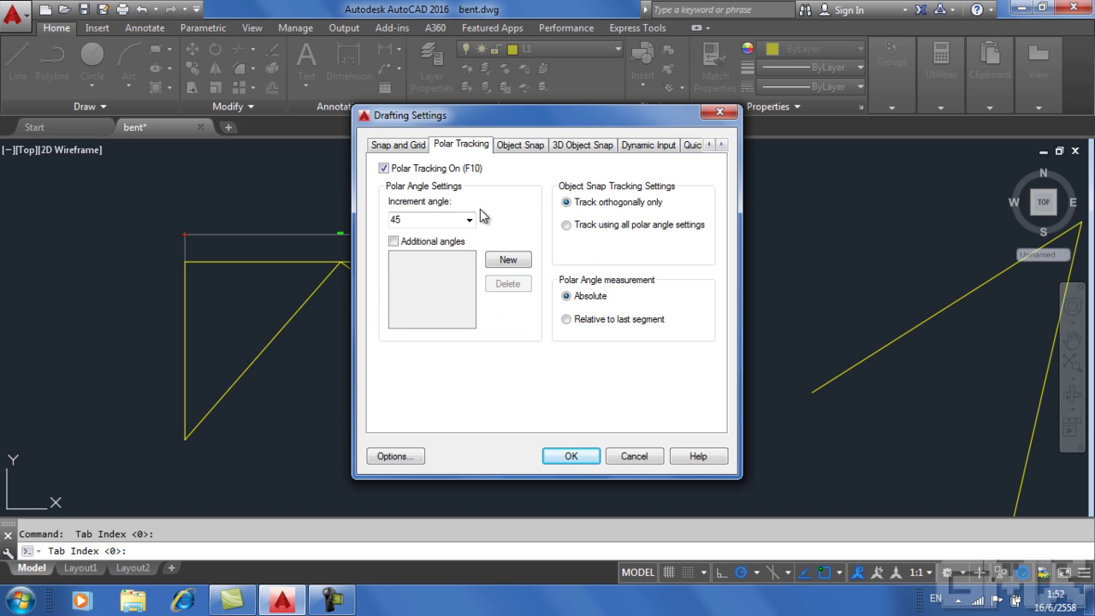
click(470, 221)
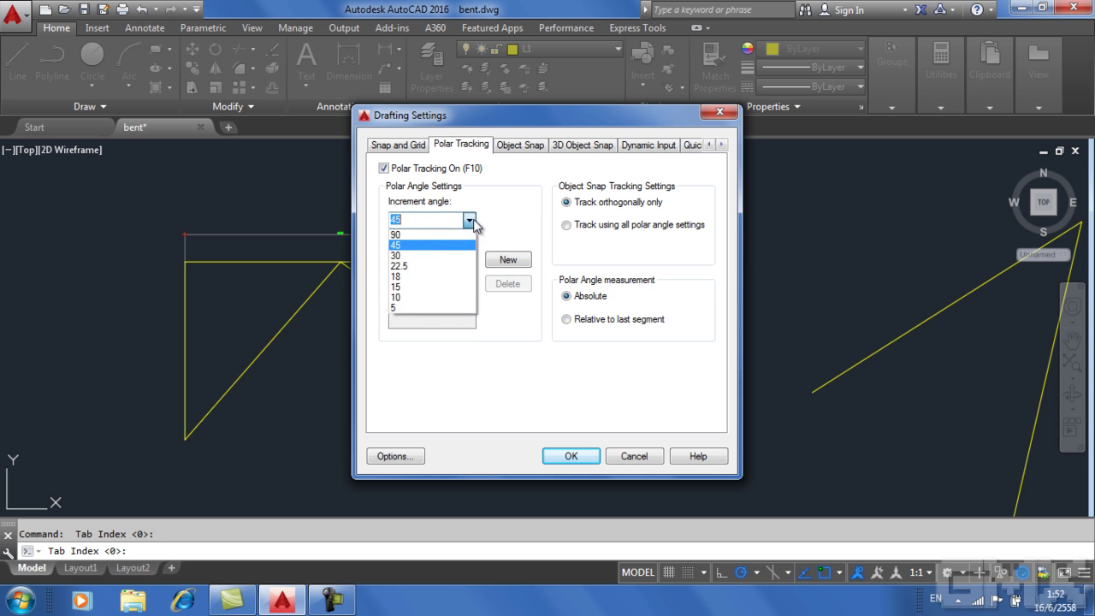
click(435, 246)
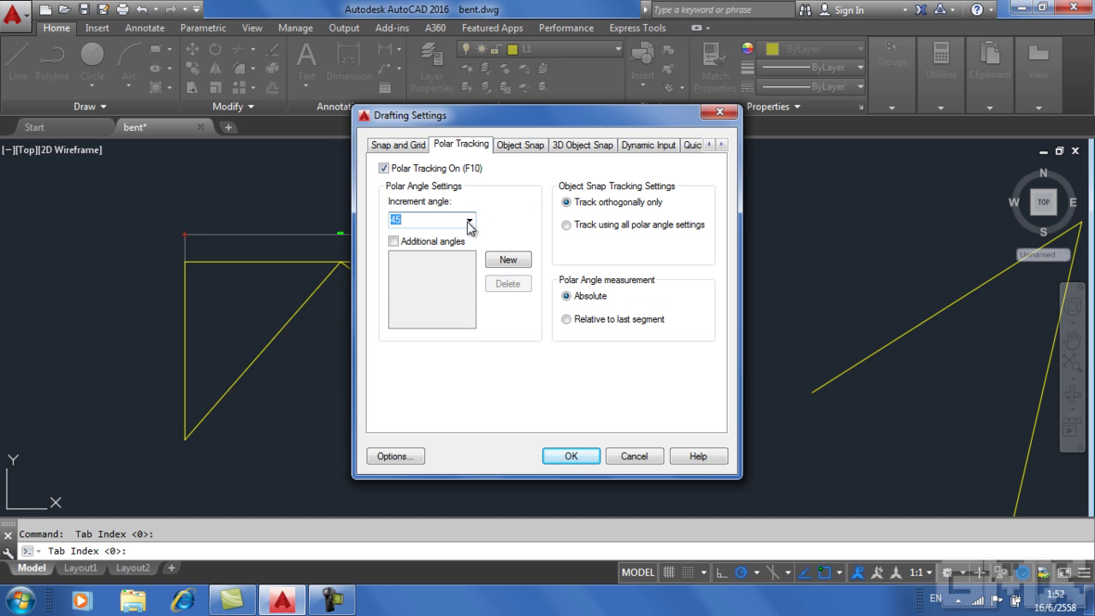
click(468, 221)
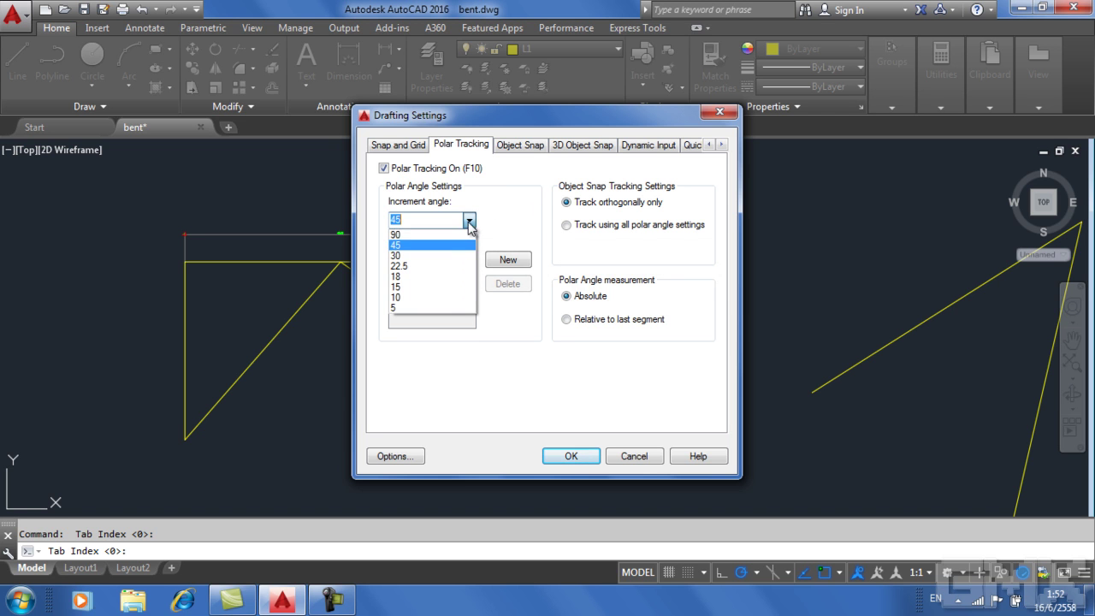
click(437, 287)
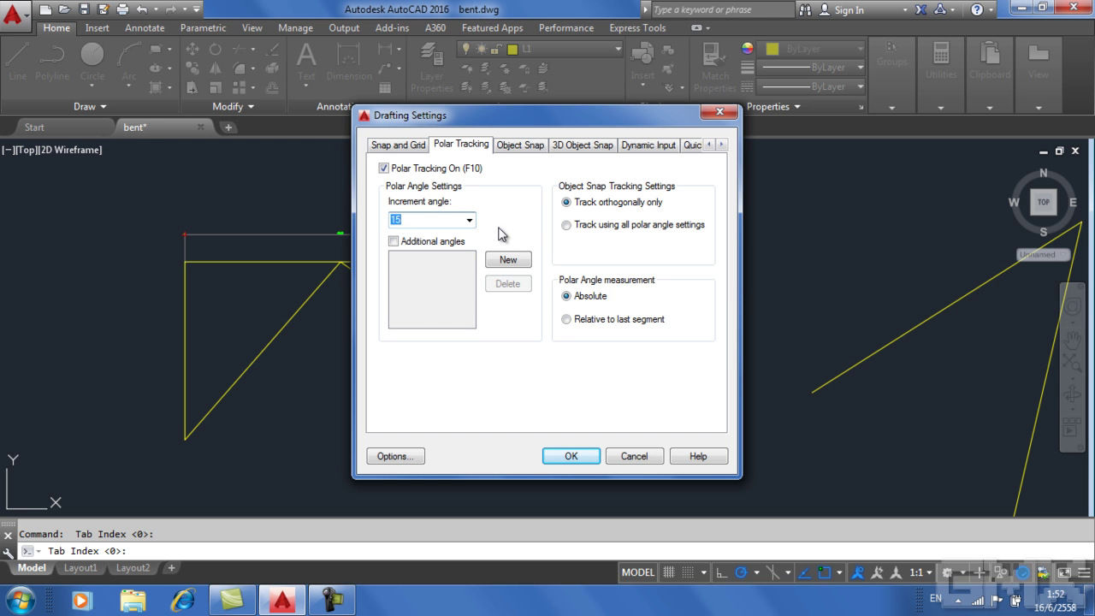
click(469, 221)
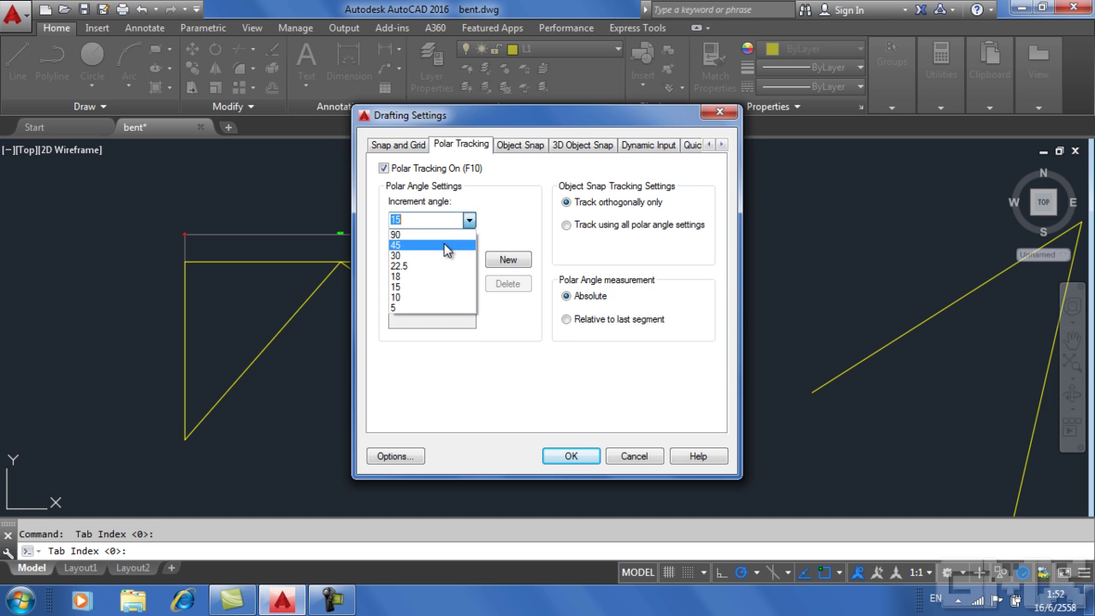
click(445, 246)
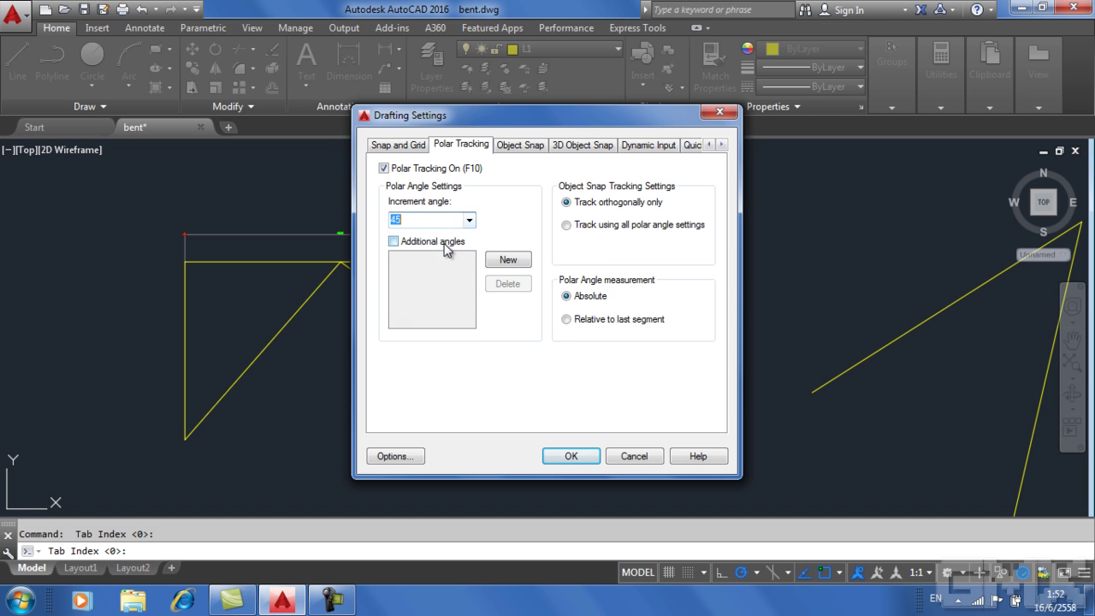
Look over the Snap and Grid and Dynamic Input tabs, ending on Polar Tracking
click(424, 147)
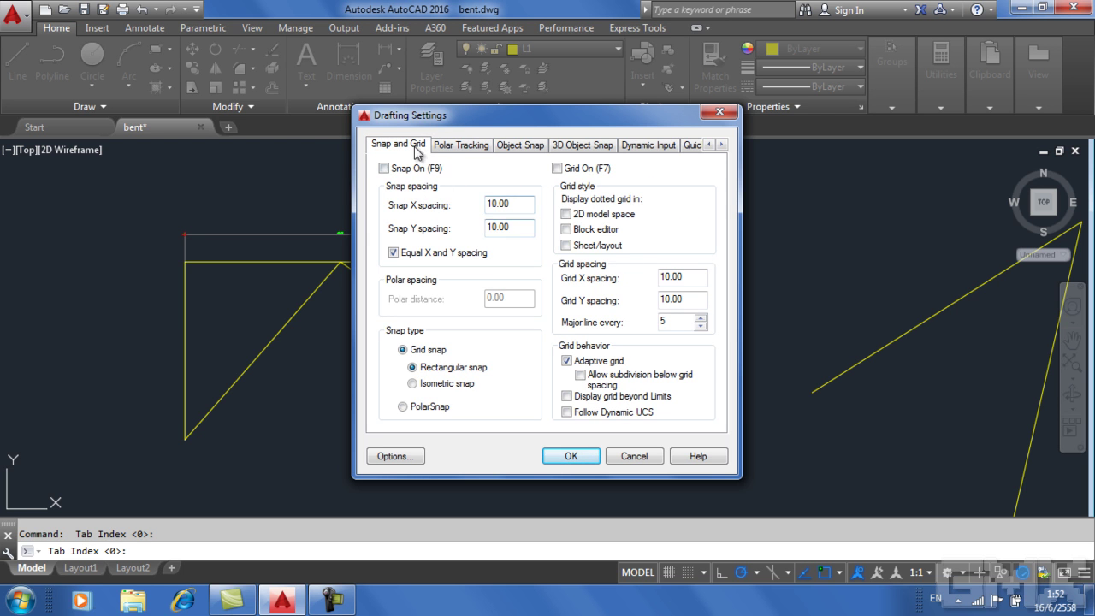
click(453, 147)
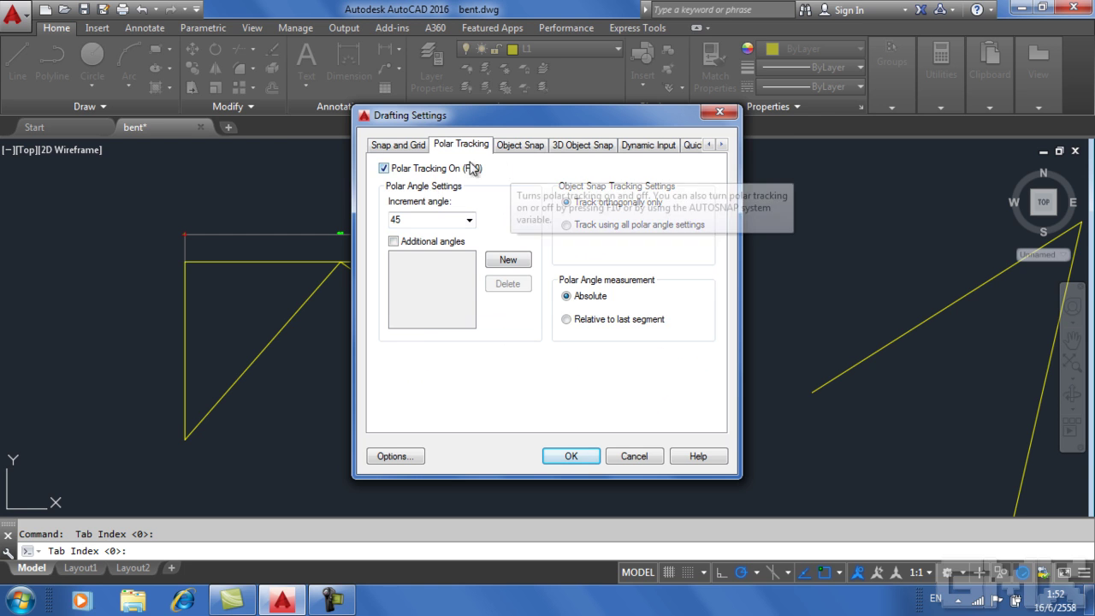
click(638, 147)
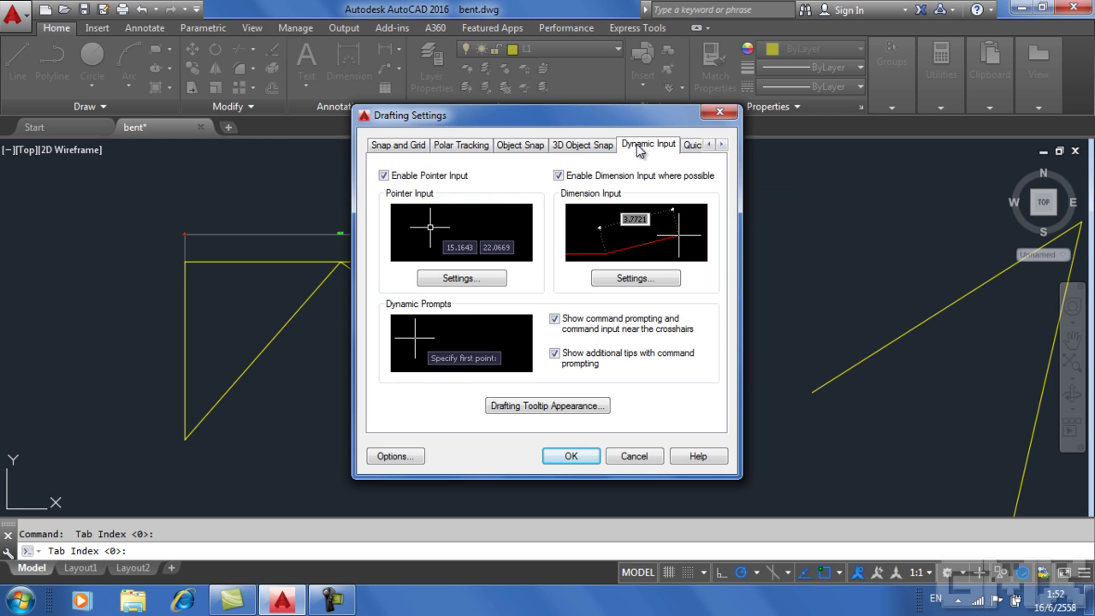
click(474, 150)
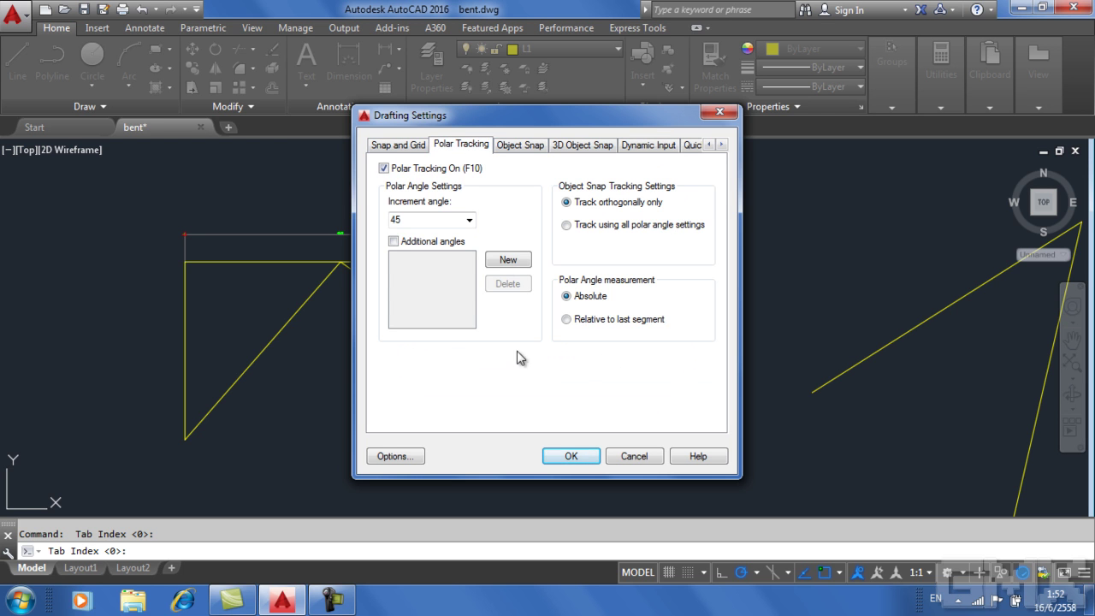
View the Drafting options without changes, then confirm Drafting Settings with the 45° increment
click(413, 456)
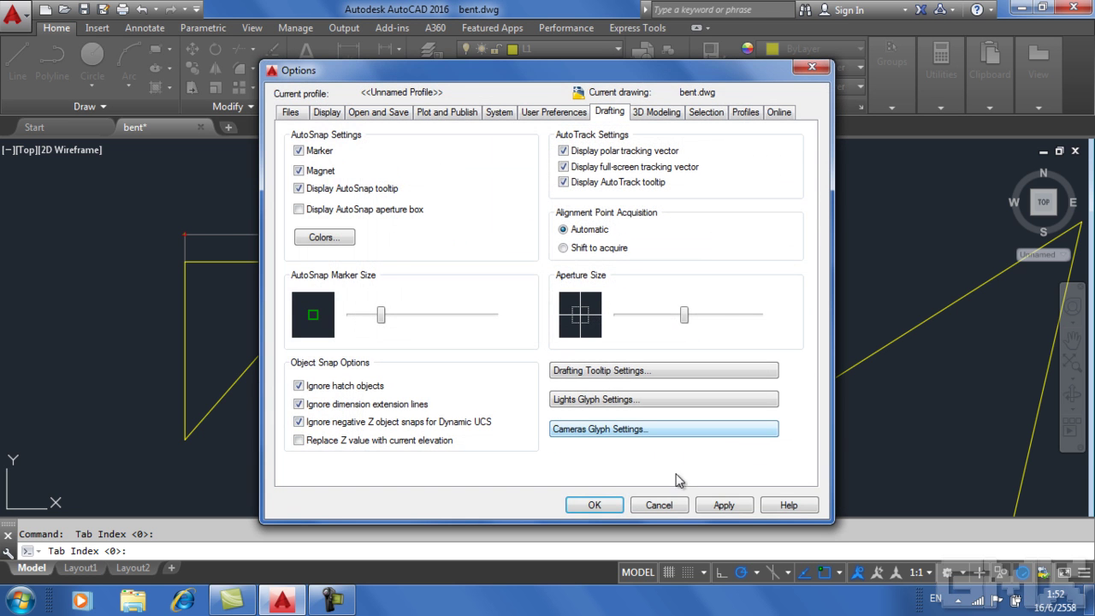
click(676, 503)
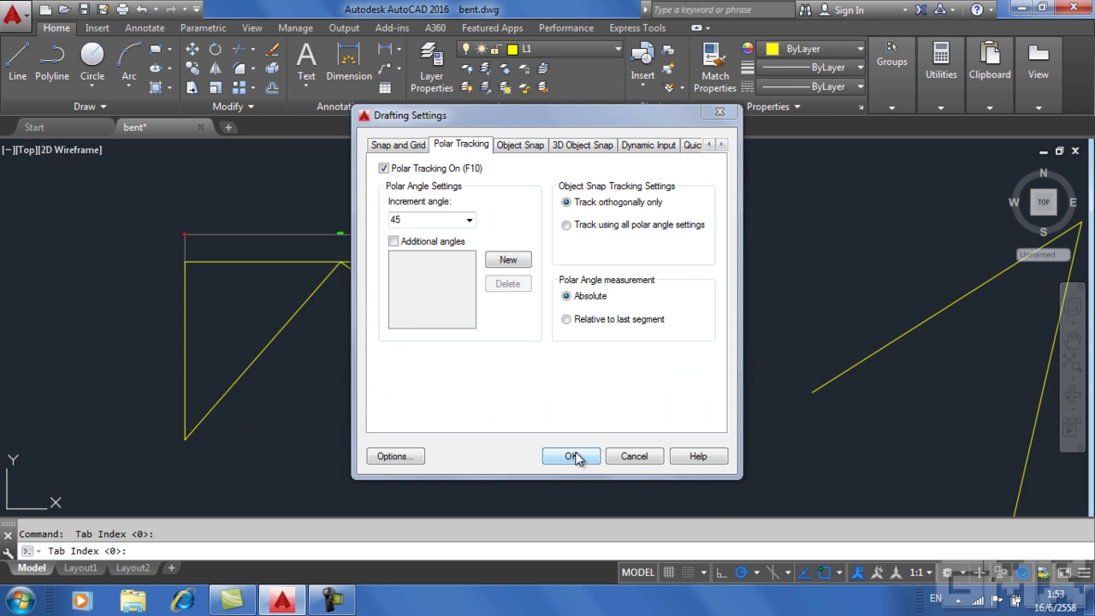
click(571, 456)
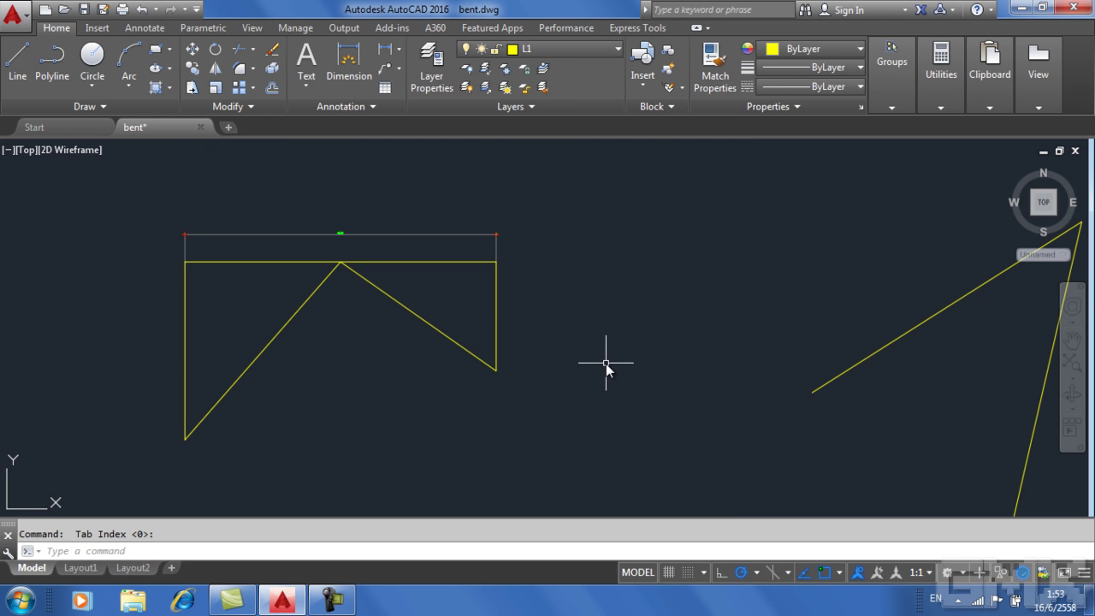